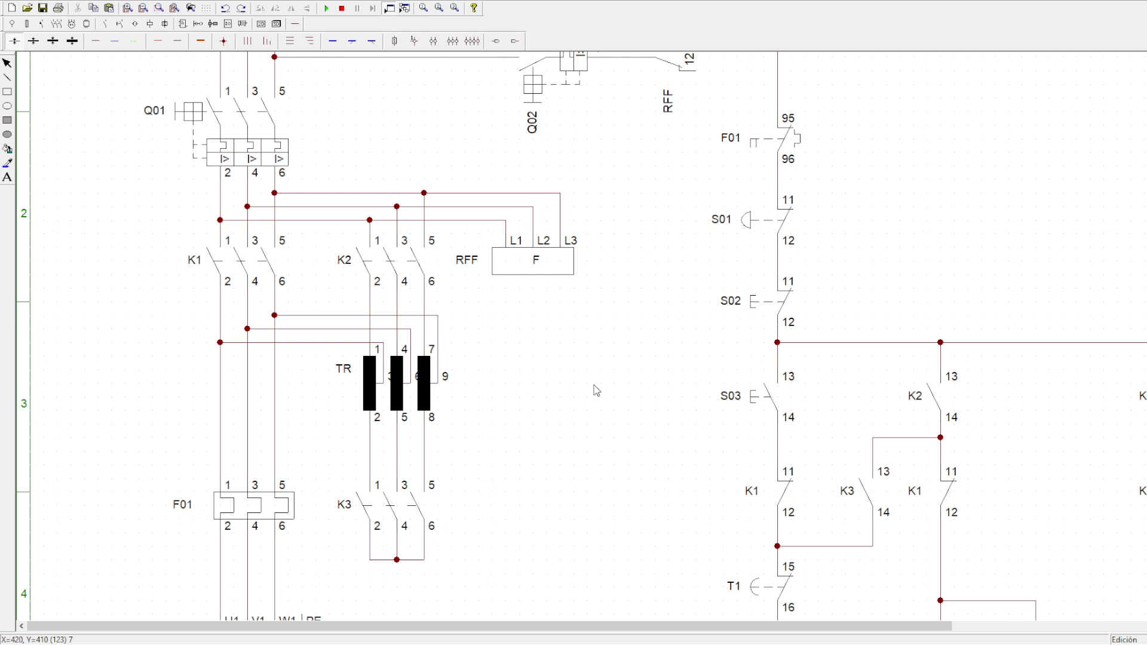
# Examine the power contacts of contactors K1, K2 and K3 in the power circuit
pyautogui.click(524, 270)
pyautogui.click(600, 346)
pyautogui.click(247, 261)
pyautogui.click(394, 264)
pyautogui.click(407, 512)
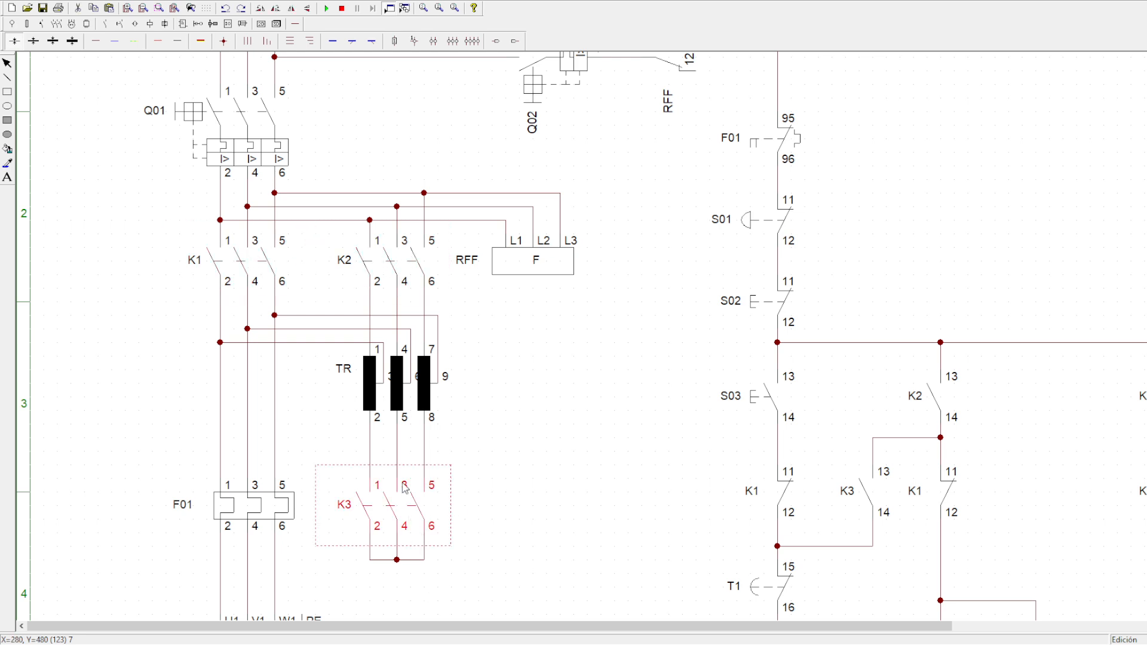
pyautogui.click(510, 422)
# Examine the direct path through contactor K1 from the supply terminals to overload relay F01 and motor M1
pyautogui.click(237, 270)
pyautogui.scroll(3, 258, 262)
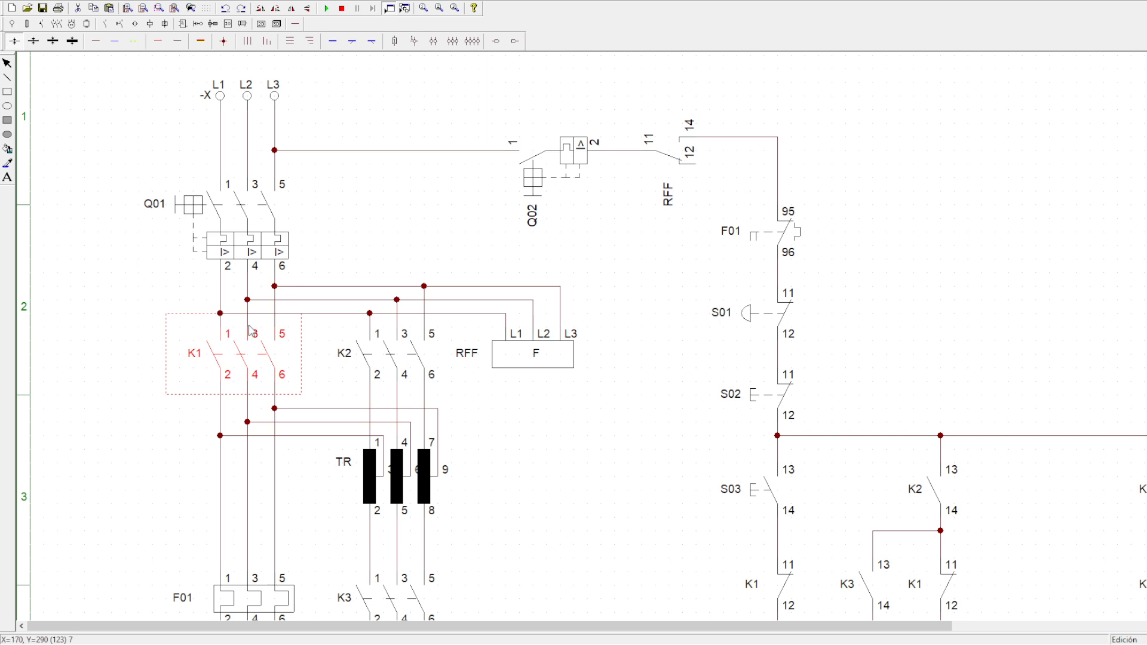
pyautogui.scroll(-6, 250, 330)
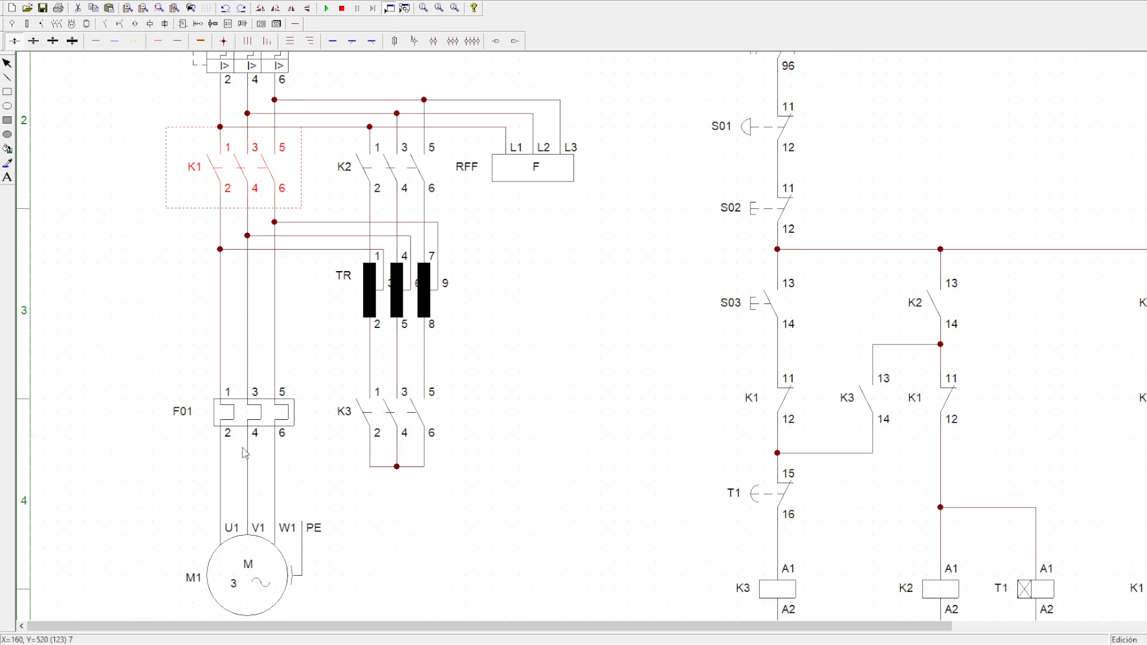
pyautogui.scroll(-2, 245, 452)
pyautogui.scroll(2, 245, 460)
pyautogui.scroll(1, 254, 283)
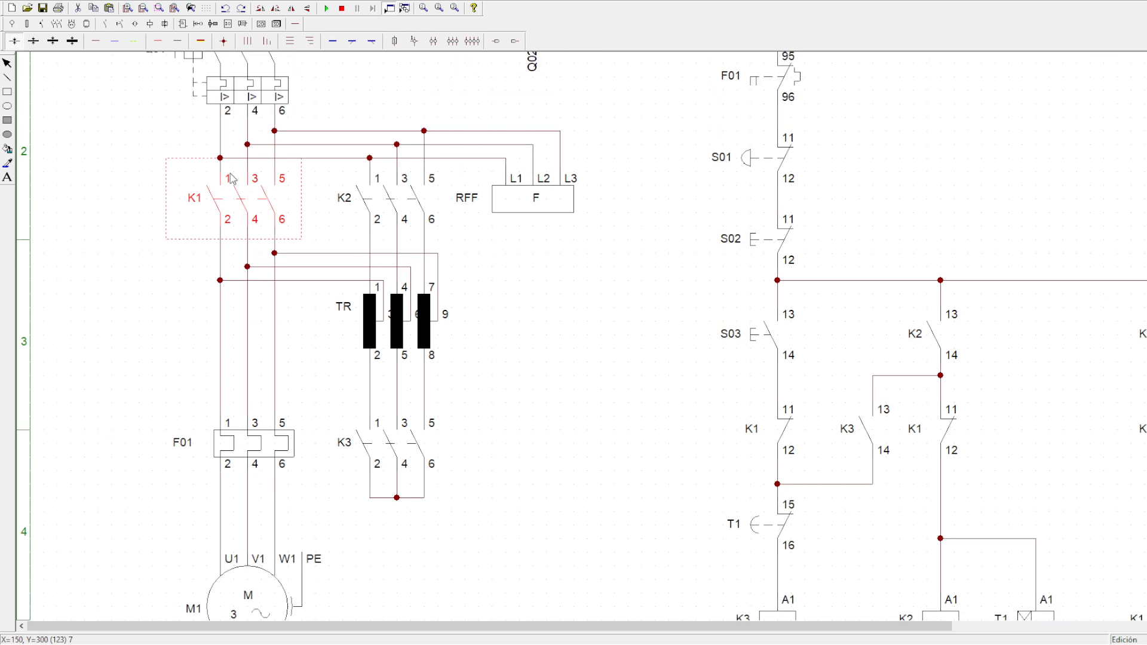
pyautogui.scroll(-3, 227, 201)
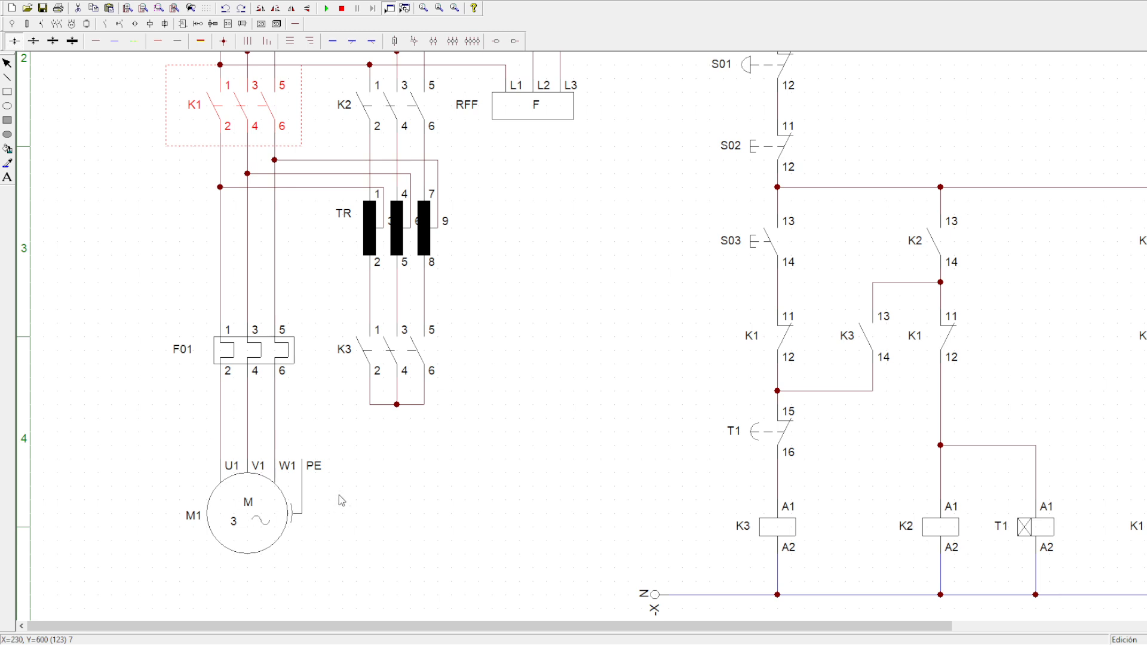
pyautogui.scroll(7, 339, 493)
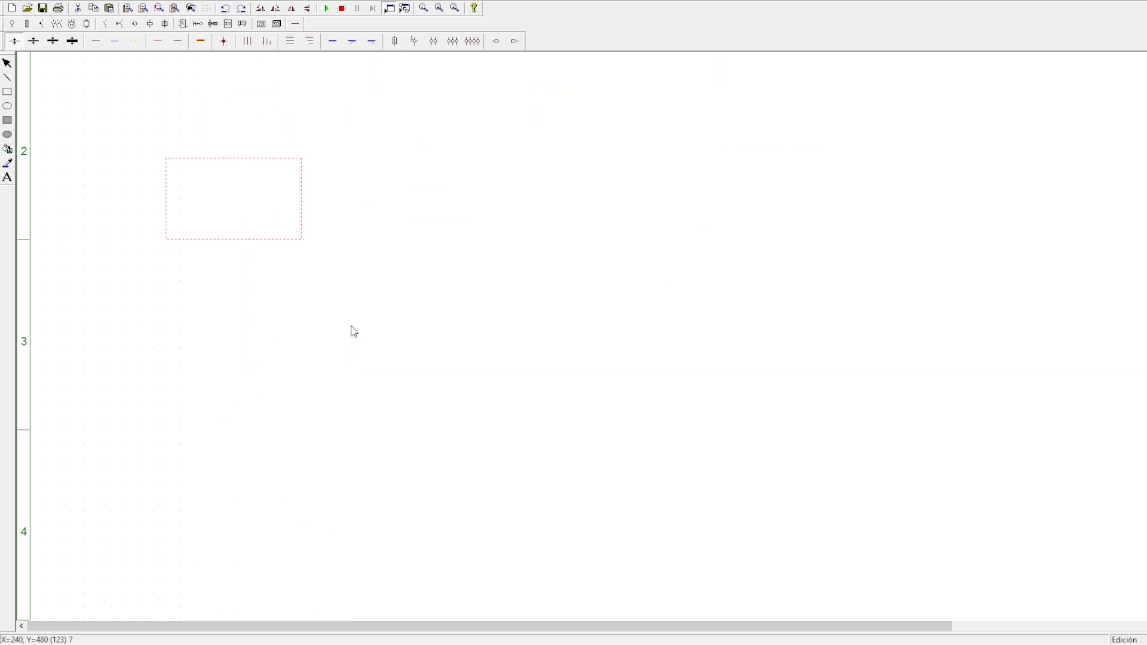
pyautogui.scroll(1, 113, 361)
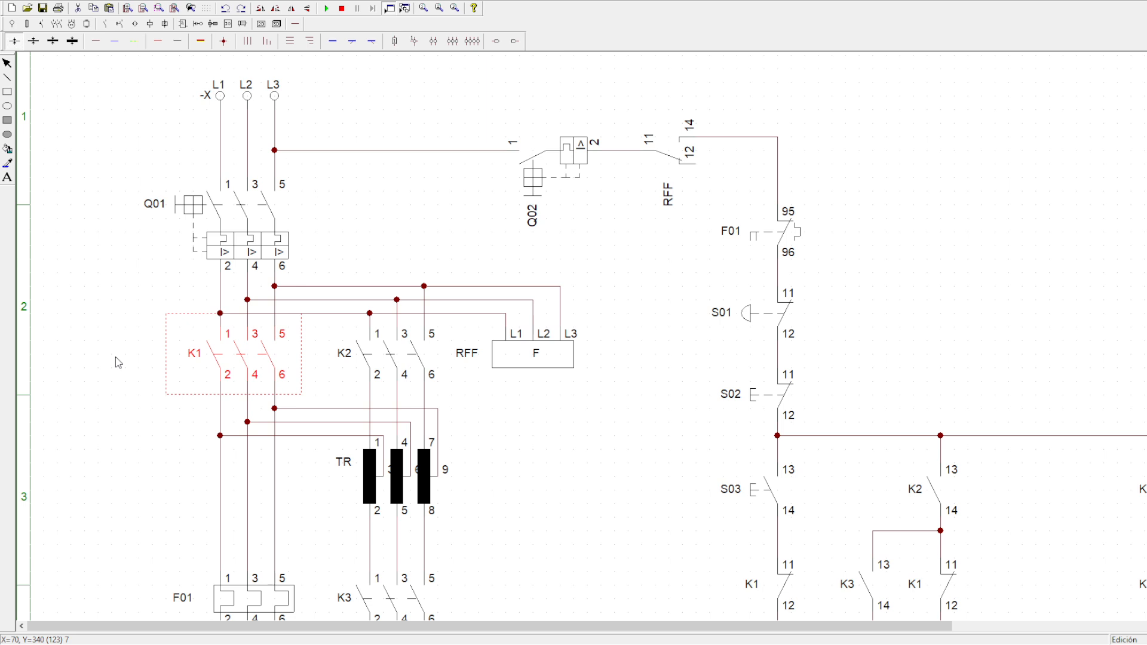
# Compare the K1 branch with the K2 contacts that feed autotransformer TR
pyautogui.scroll(-1, 197, 402)
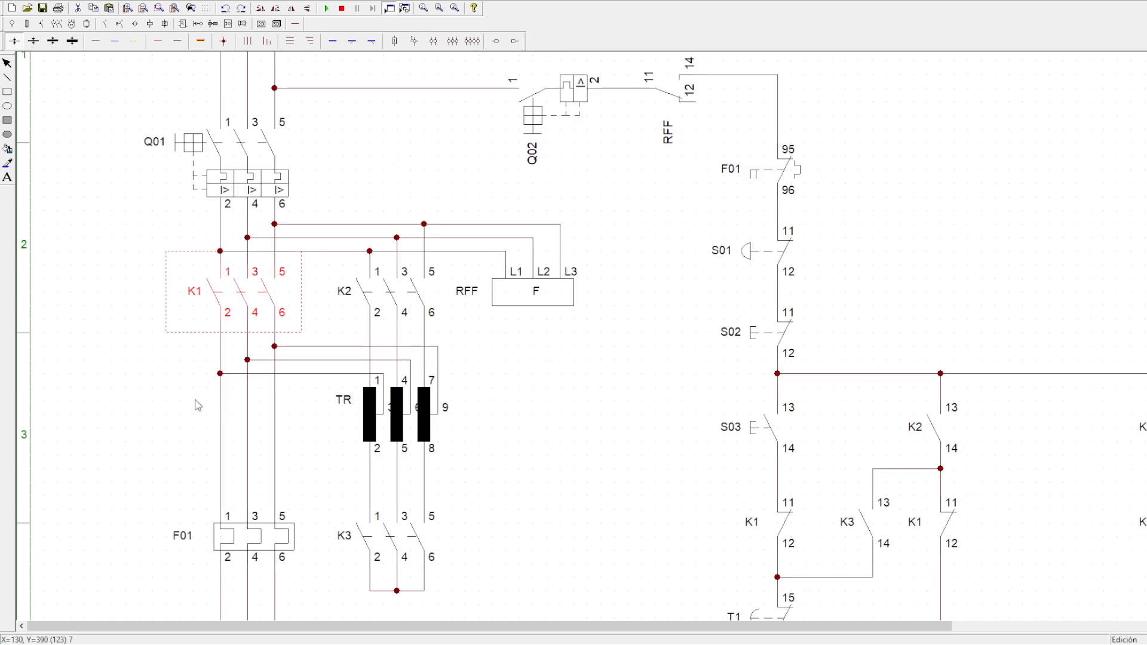
pyautogui.scroll(-1, 263, 426)
pyautogui.scroll(-1, 263, 426)
pyautogui.scroll(2, 333, 341)
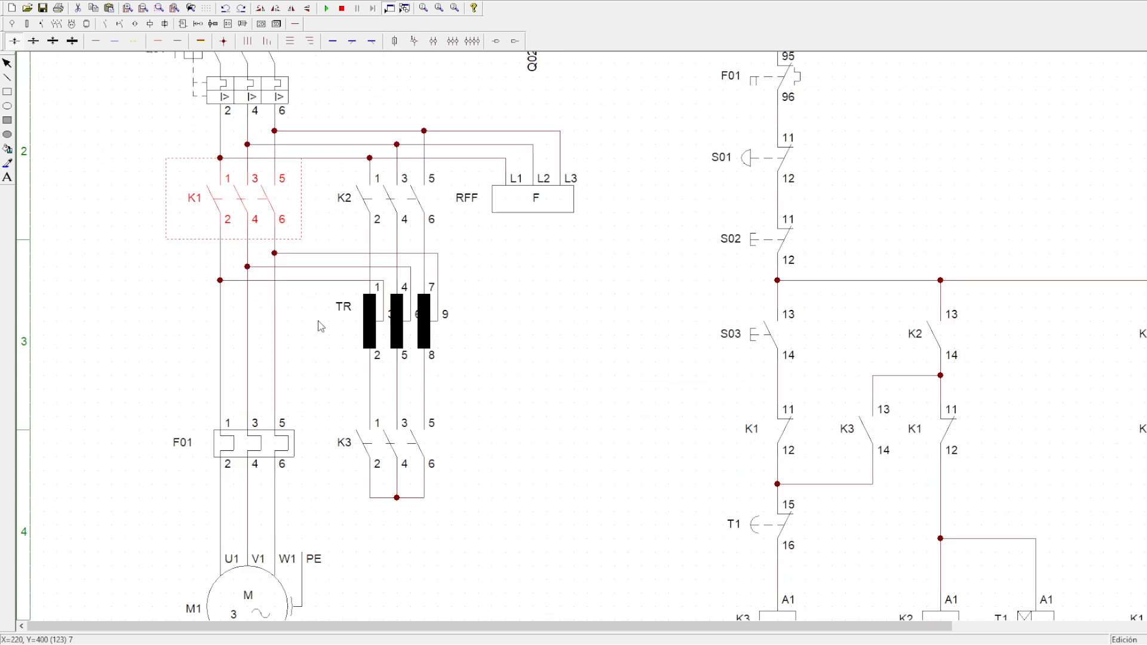
pyautogui.scroll(-1, 492, 362)
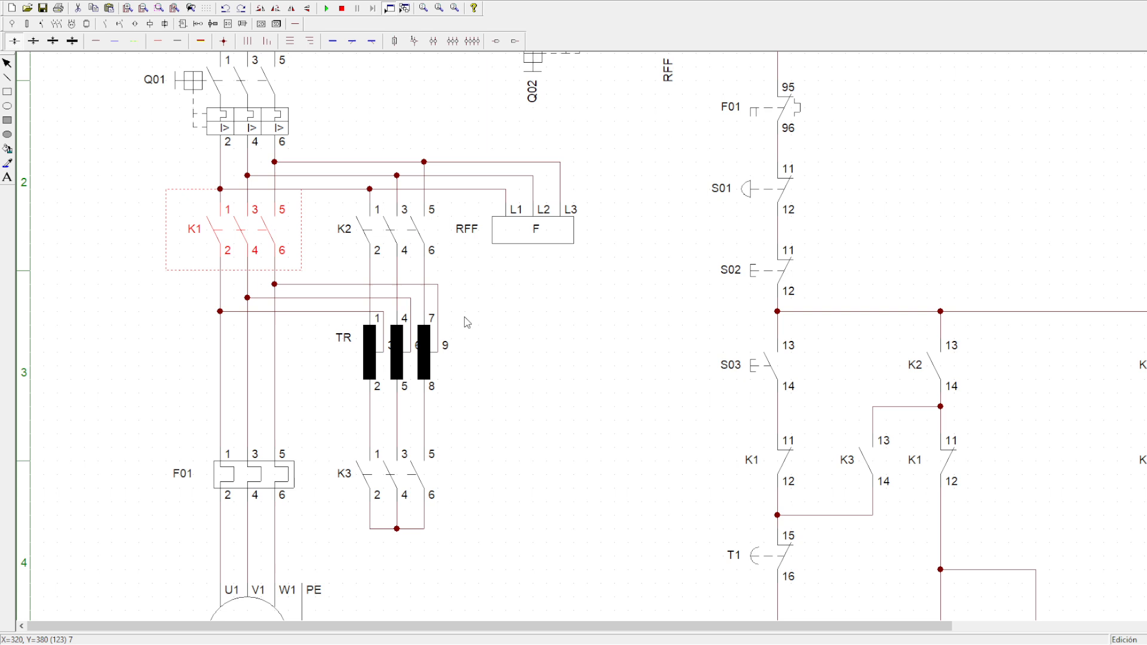
pyautogui.click(416, 240)
pyautogui.scroll(-1, 455, 316)
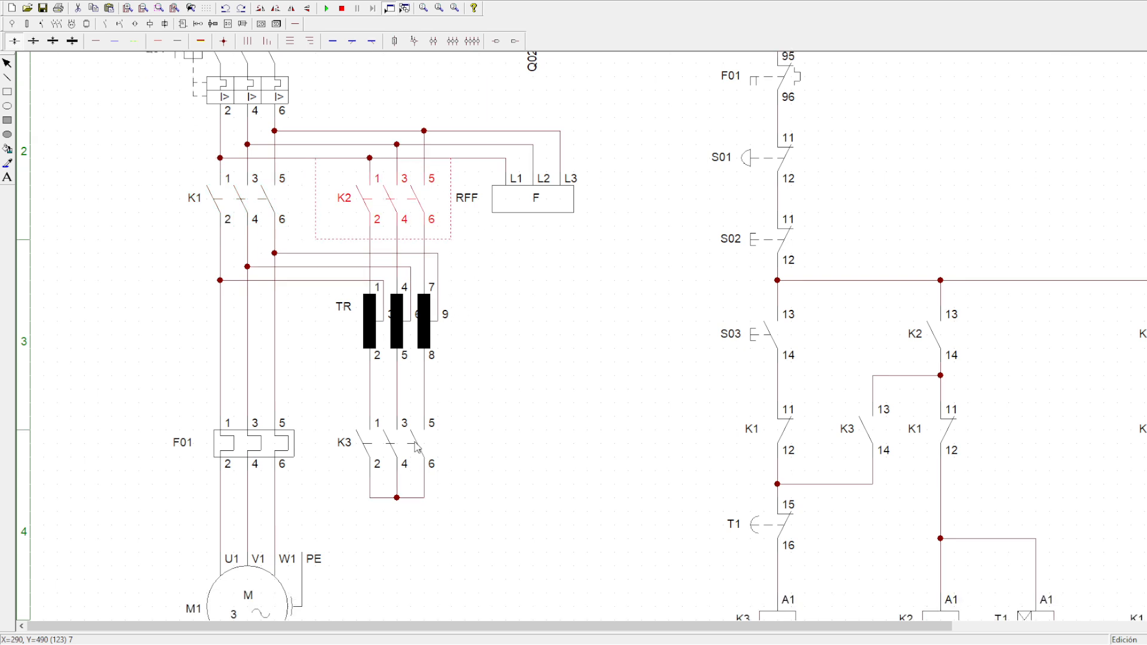
# Delete the power contacts of contactor K3 and undo the deletion
pyautogui.click(416, 443)
pyautogui.press('Delete')
pyautogui.hotkey('ctrl', 'z')
# Examine autotransformer TR, the K3 contacts below it and the K2 contacts above it
pyautogui.click(397, 320)
pyautogui.click(399, 337)
pyautogui.click(546, 371)
pyautogui.click(405, 449)
pyautogui.click(448, 516)
pyautogui.click(367, 441)
pyautogui.click(445, 373)
pyautogui.click(463, 396)
pyautogui.click(421, 182)
# Follow the supply from L1, L2 and L3 through Q01 and K2 to the windings of autotransformer TR
pyautogui.scroll(2, 294, 173)
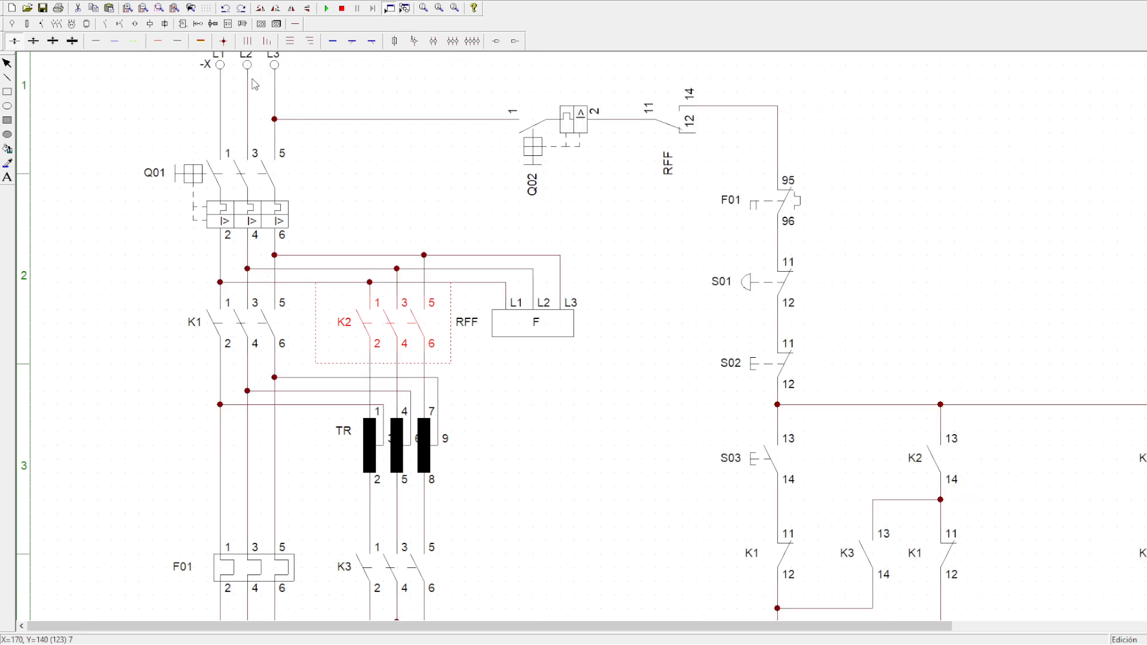
pyautogui.scroll(1, 255, 161)
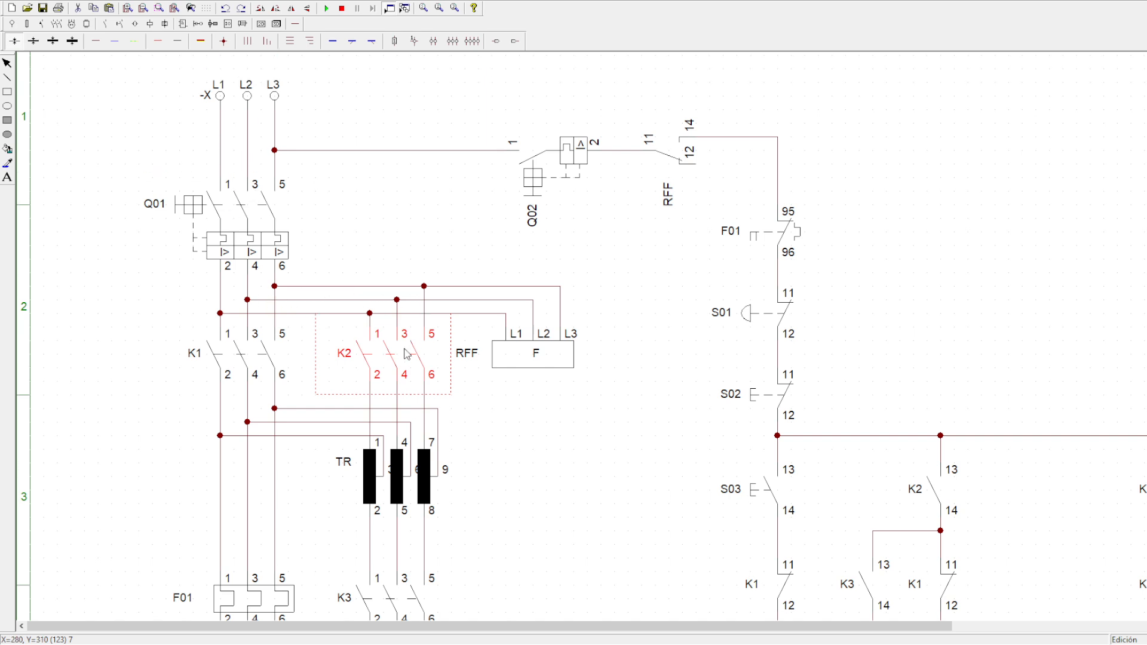
pyautogui.scroll(-3, 407, 353)
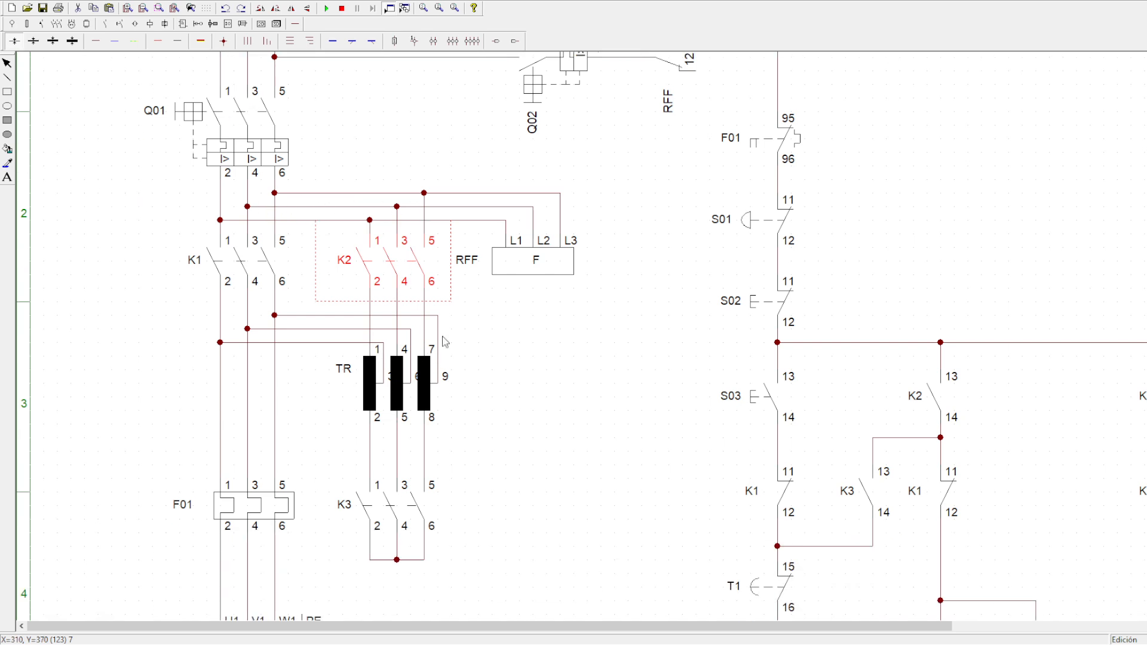
pyautogui.scroll(-3, 537, 374)
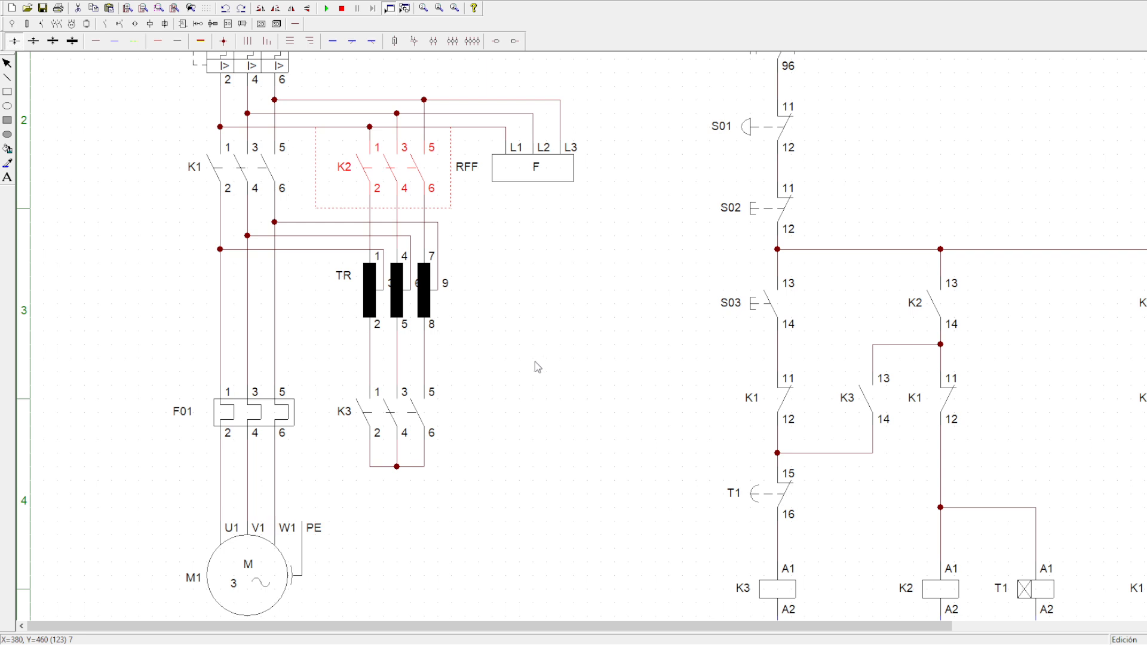
pyautogui.click(375, 327)
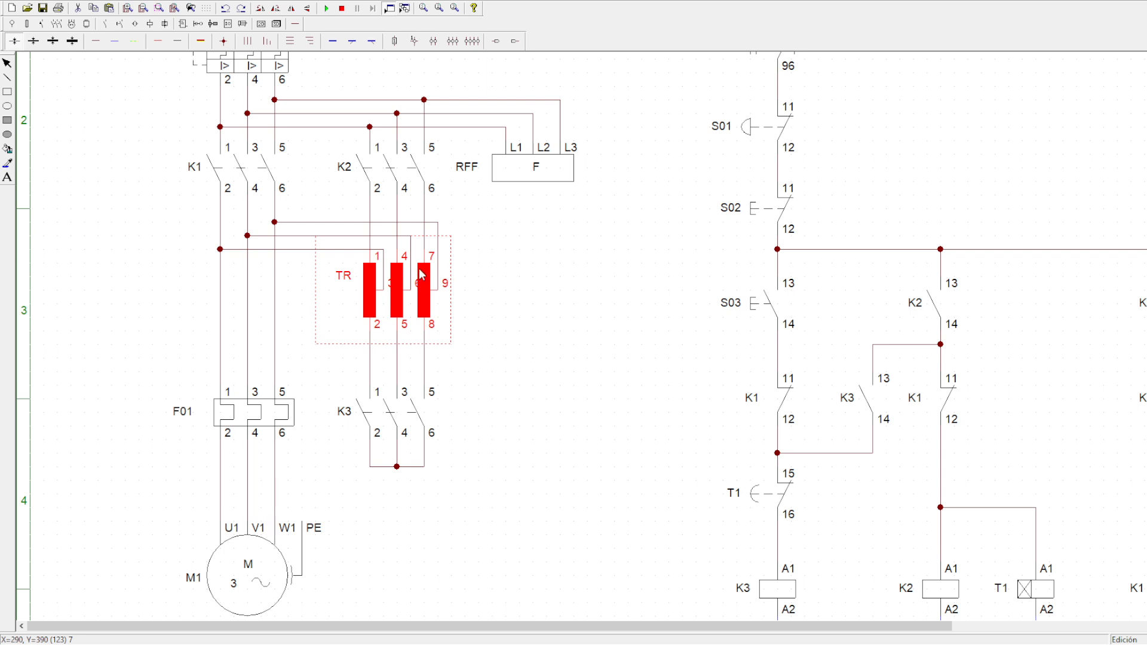
pyautogui.click(498, 287)
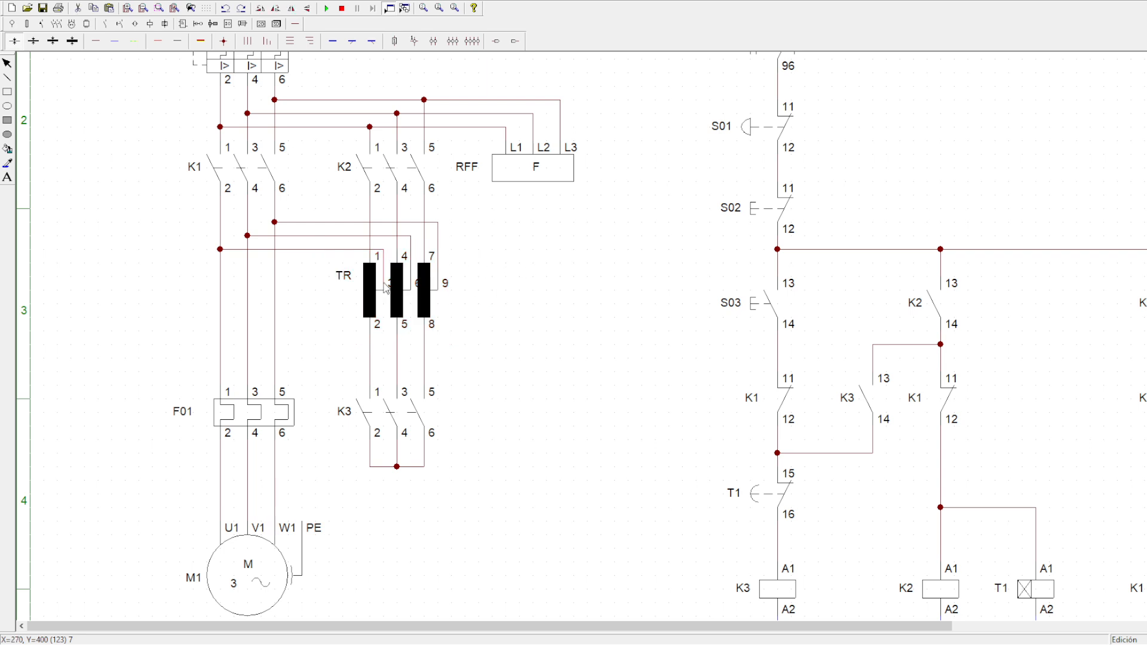
pyautogui.click(397, 303)
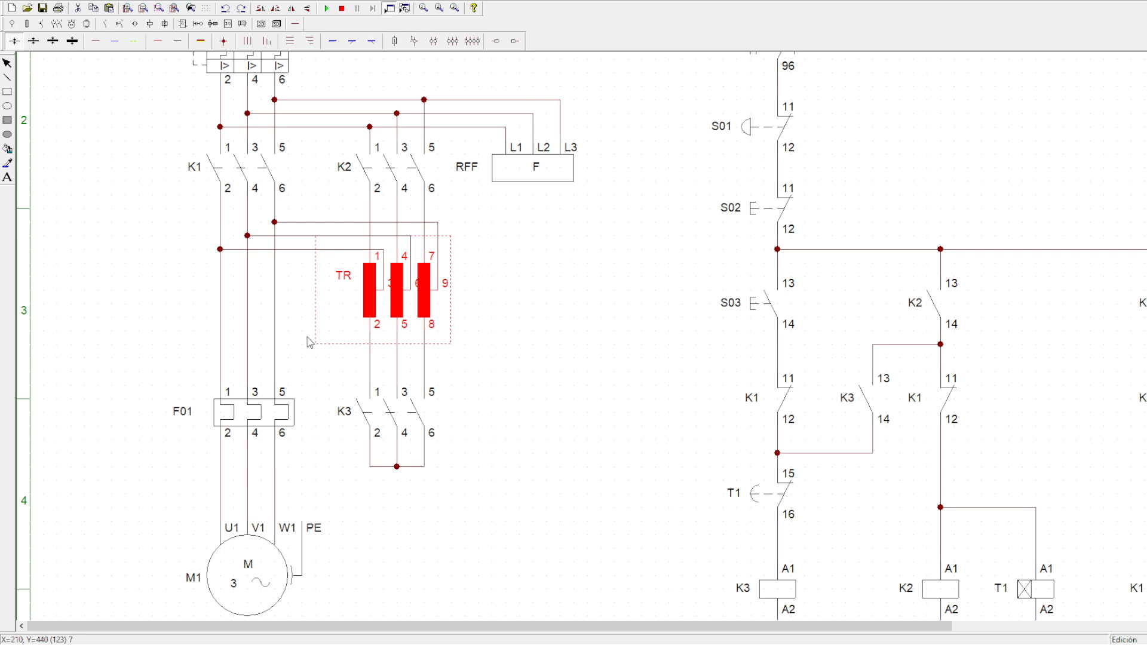
pyautogui.click(501, 353)
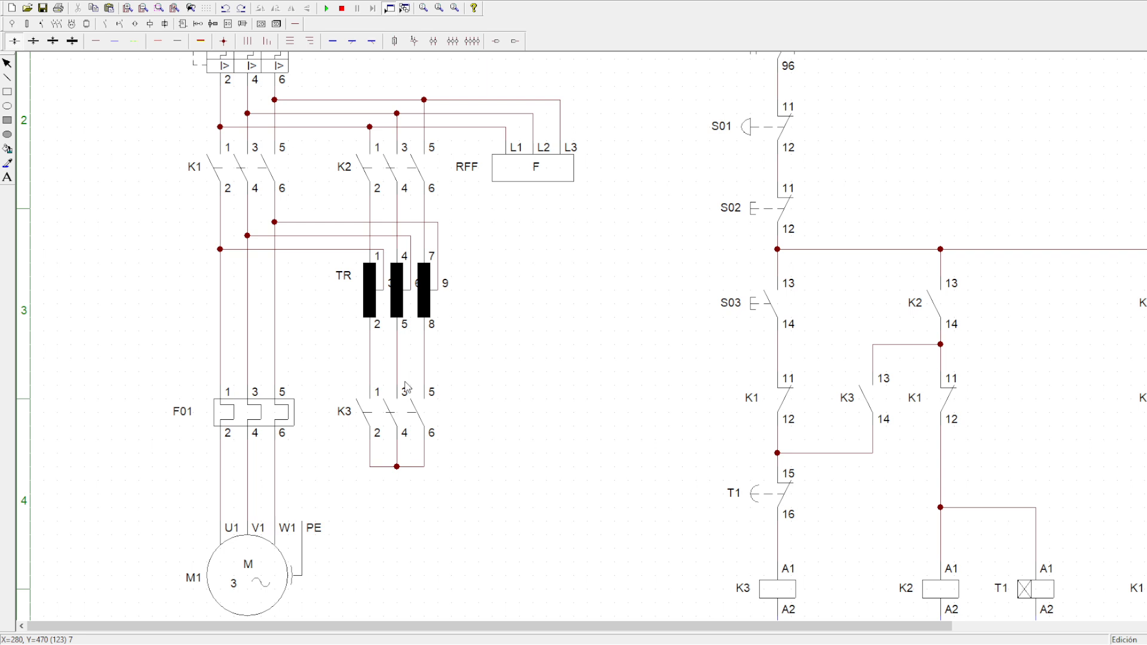
# Examine how autotransformer TR's intermediate taps connect to the line feeding F01 and motor M1
pyautogui.scroll(2, 418, 353)
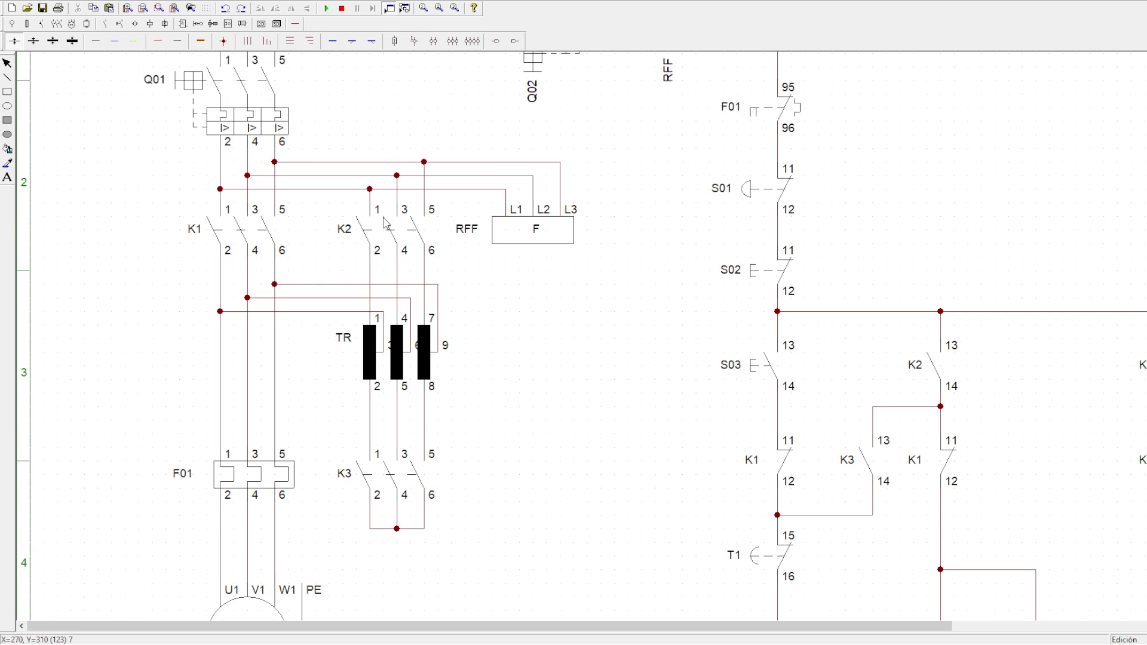
pyautogui.scroll(1, 412, 234)
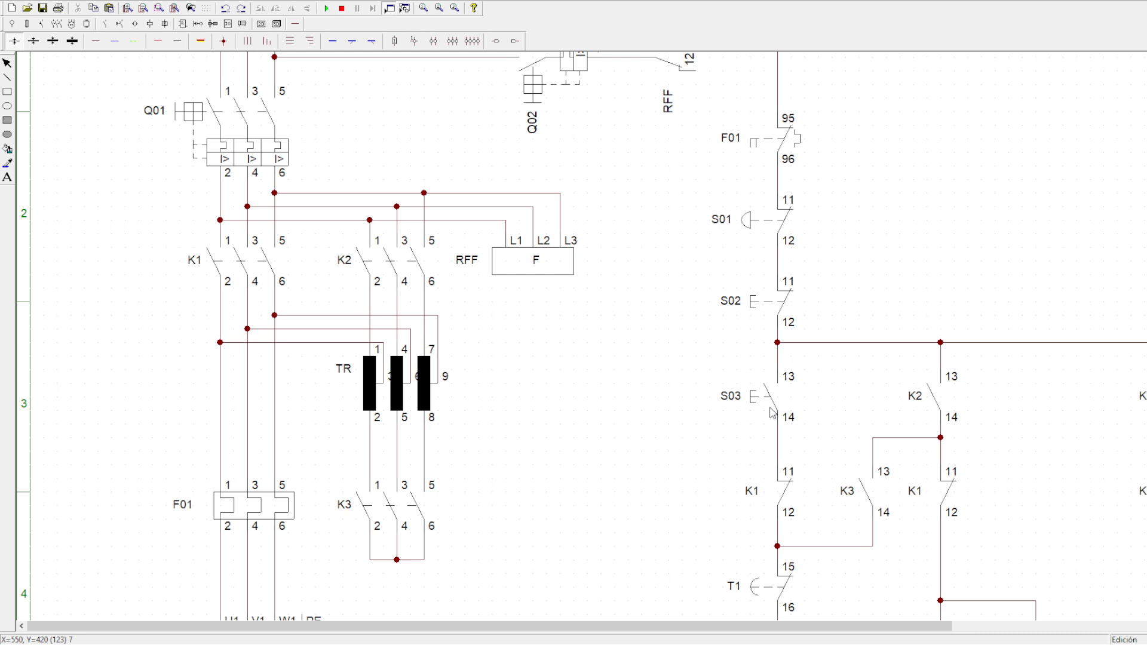
pyautogui.scroll(-1, 703, 399)
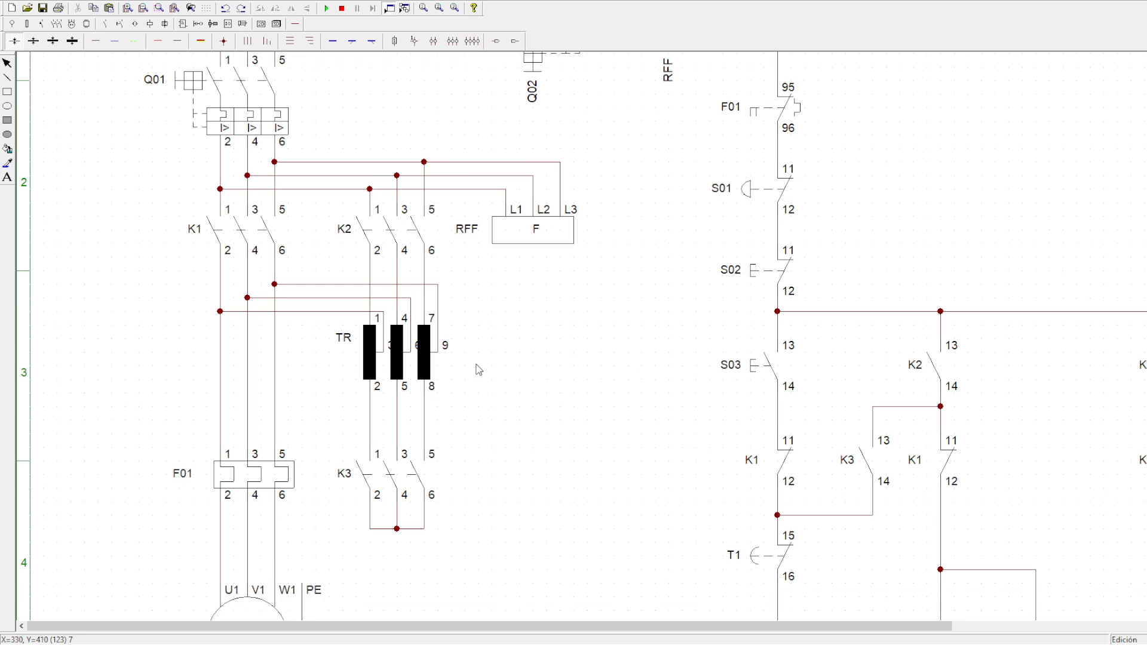
pyautogui.click(428, 360)
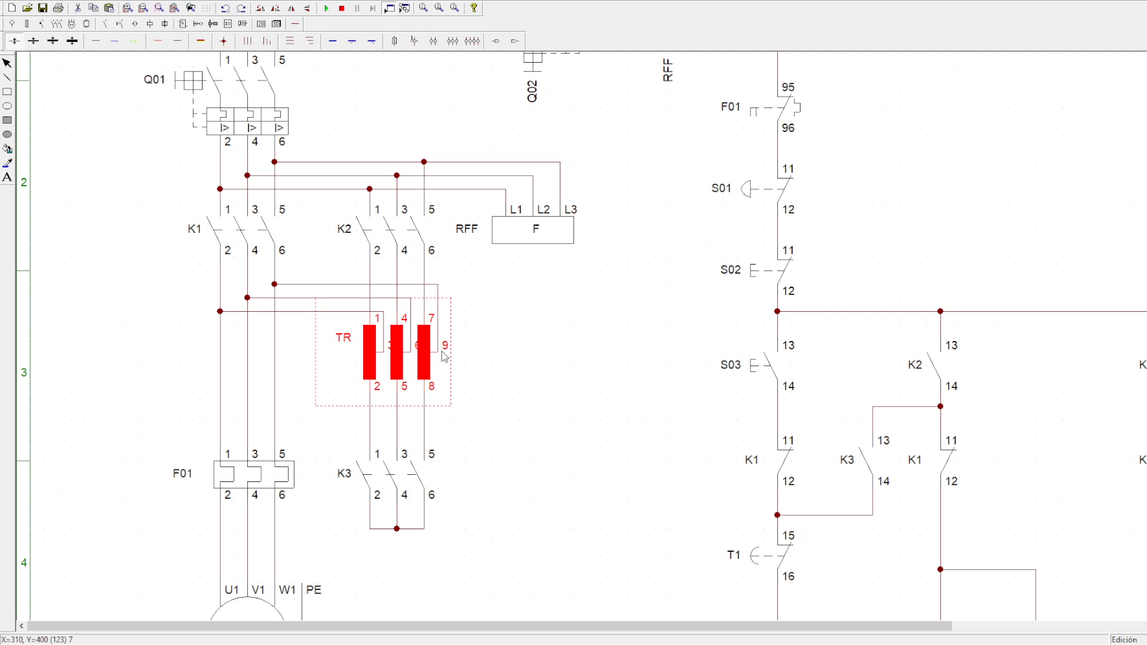
pyautogui.click(623, 363)
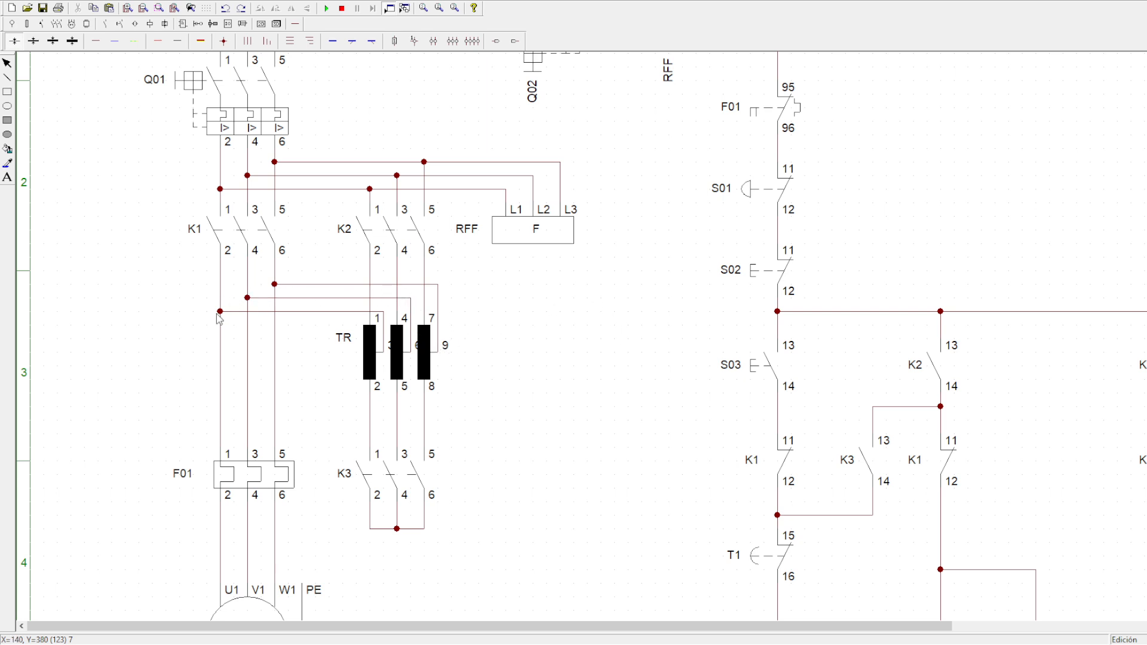
pyautogui.scroll(-2, 261, 392)
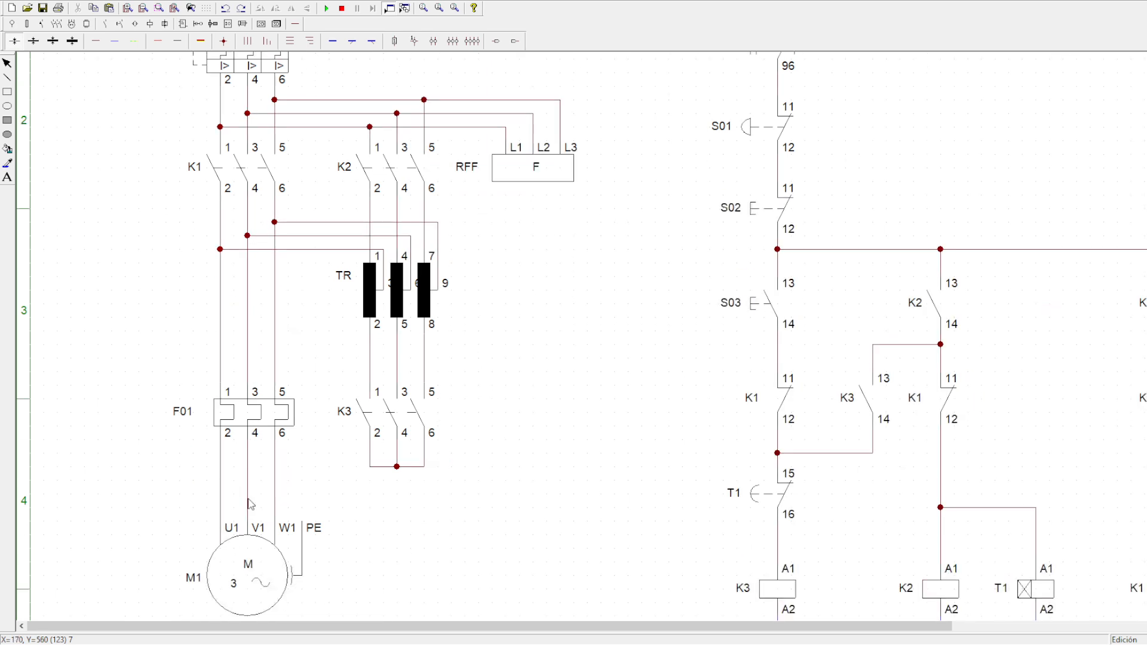
pyautogui.scroll(2, 250, 501)
pyautogui.scroll(1, 251, 363)
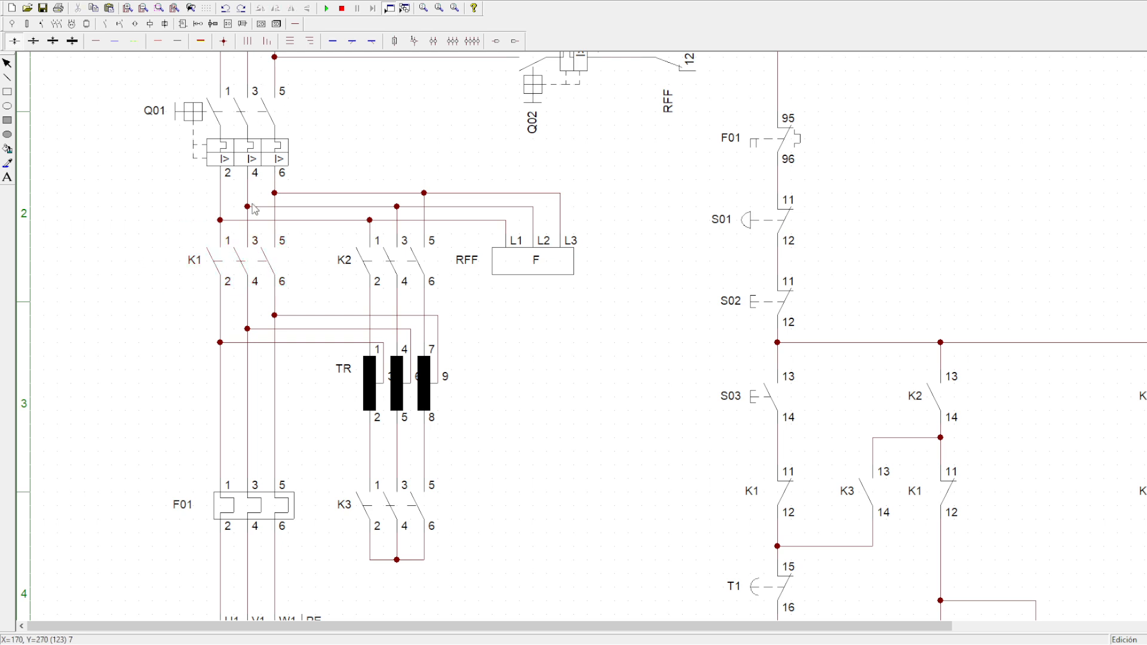
# Trace the path from below Q01 through the K1 branch and TR junctions to motor M1
pyautogui.scroll(-2, 232, 358)
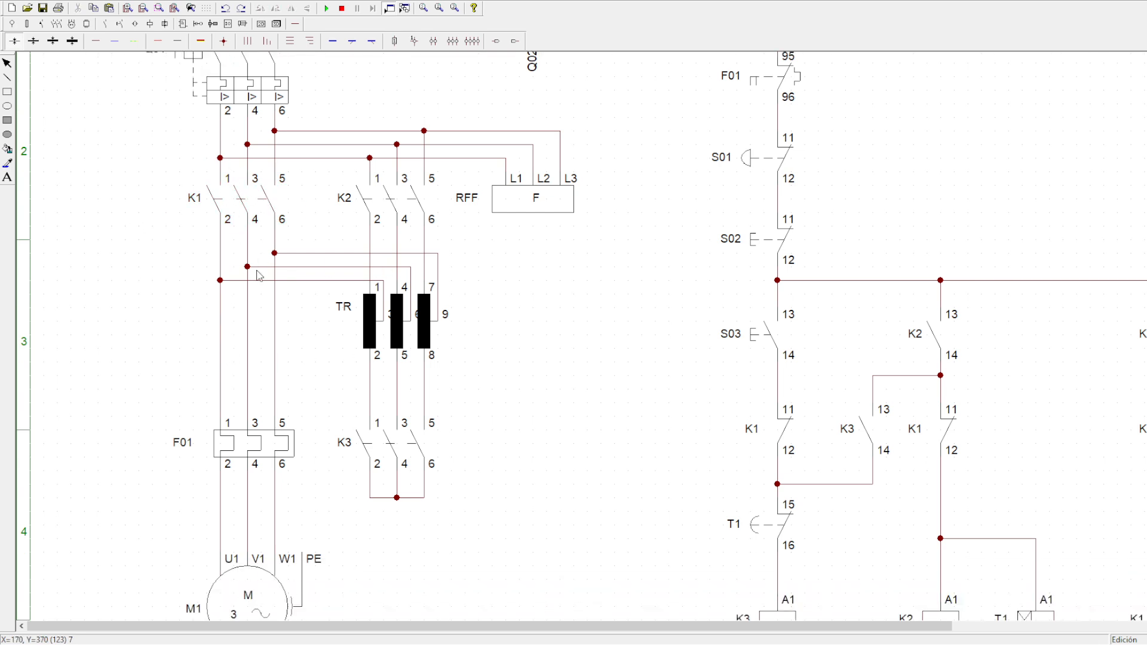
pyautogui.scroll(-2, 259, 359)
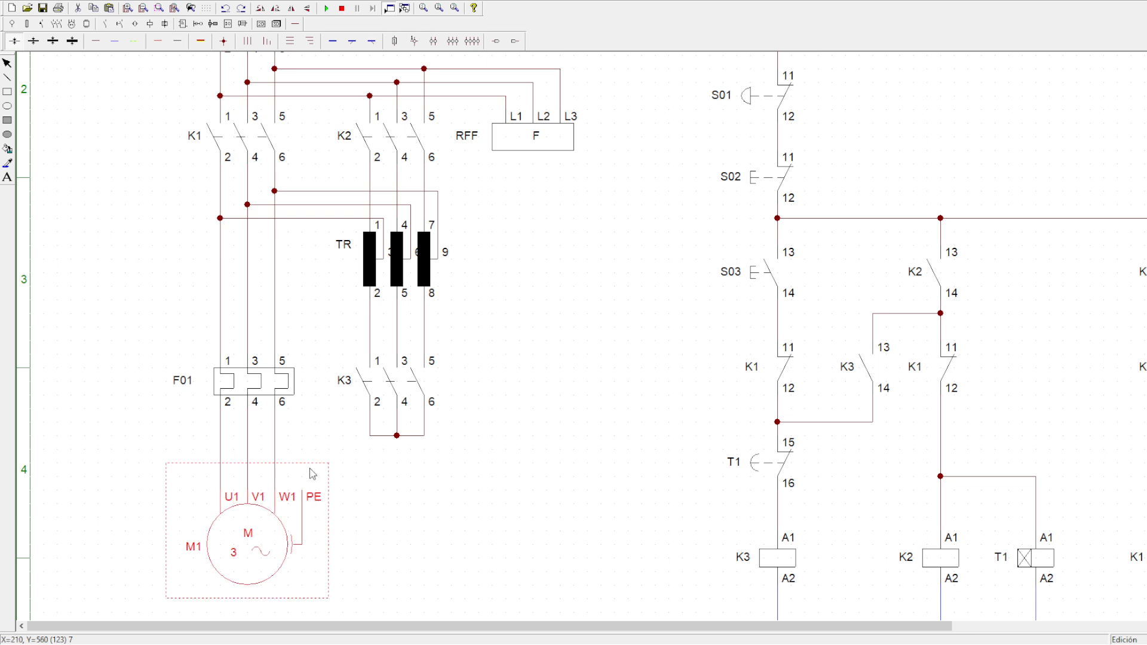
pyautogui.scroll(2, 309, 469)
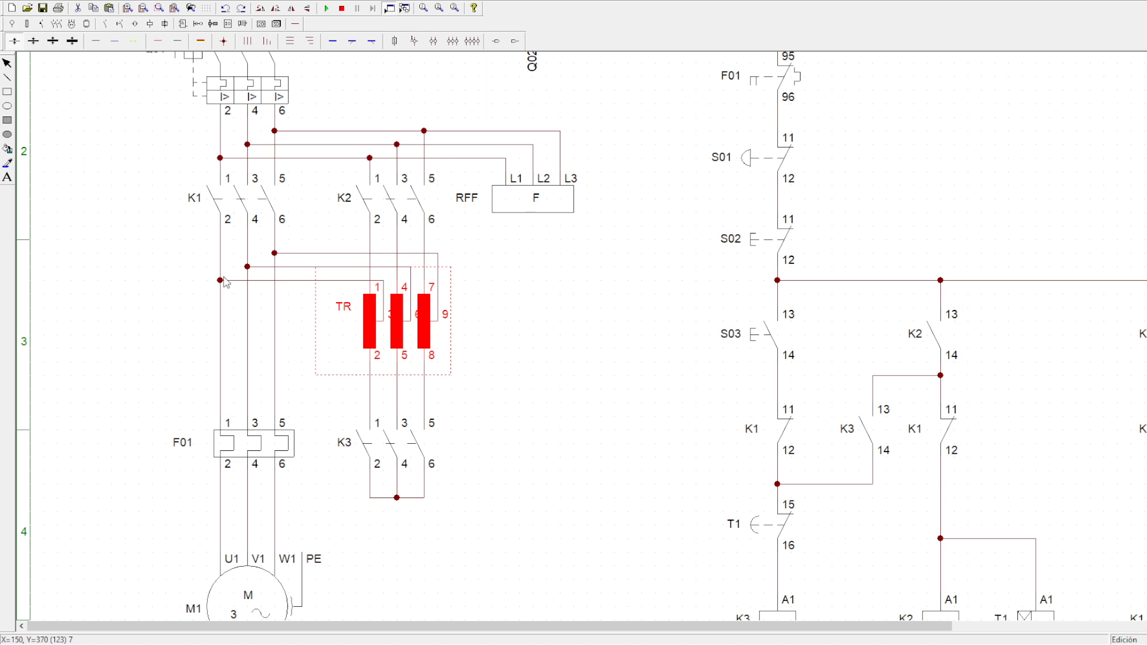
pyautogui.scroll(-2, 256, 465)
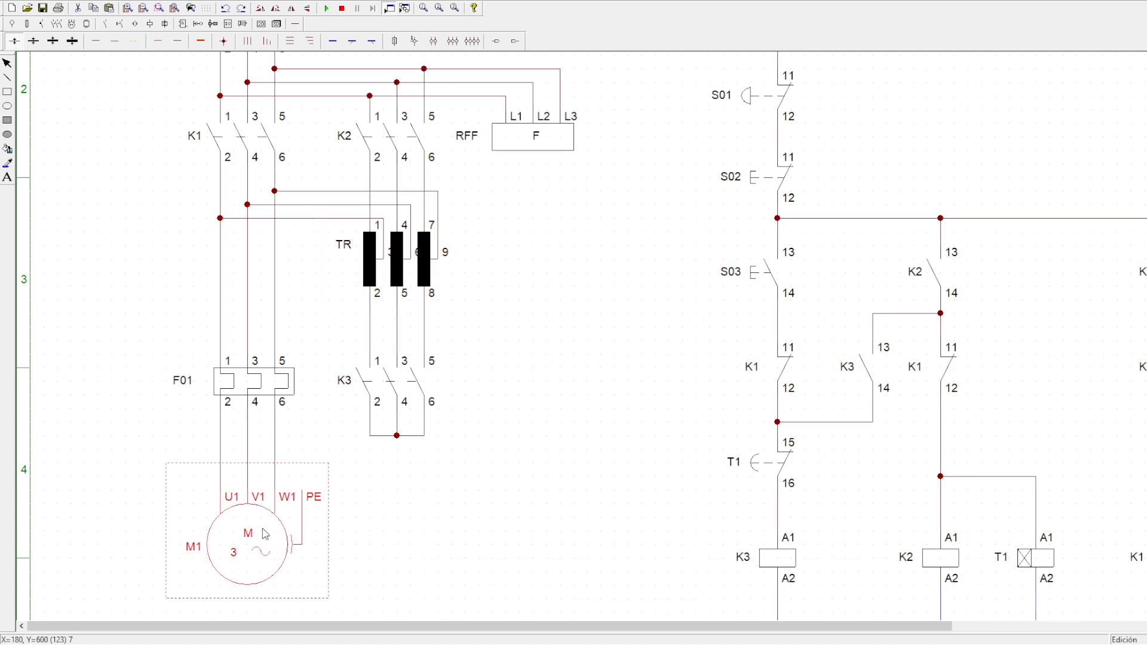
pyautogui.scroll(3, 503, 404)
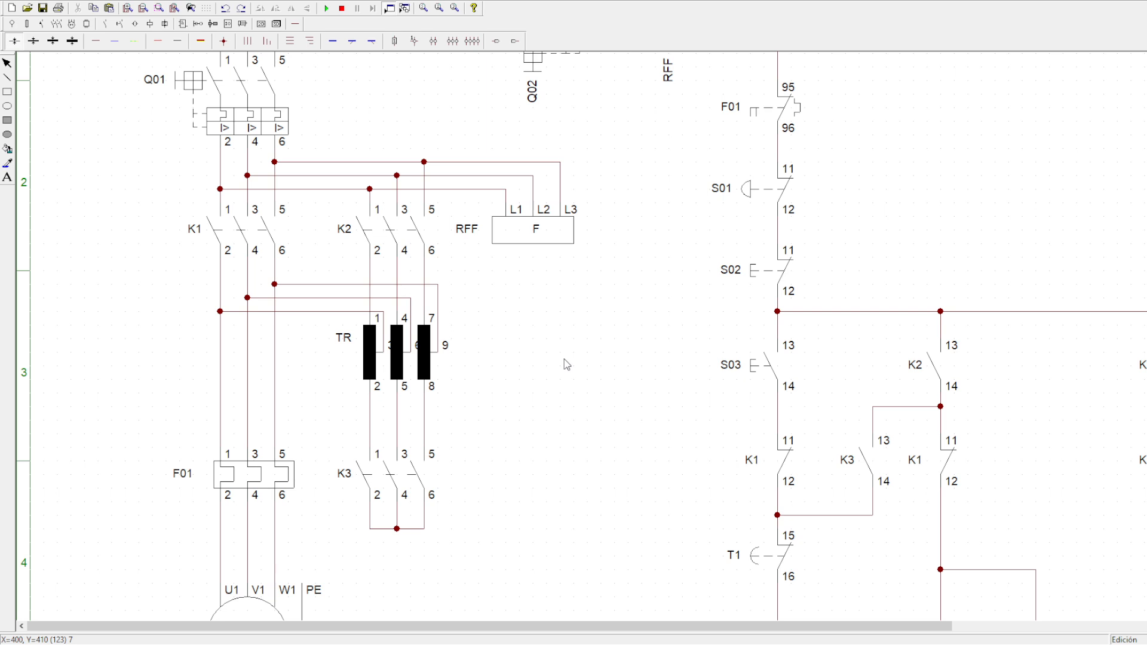
pyautogui.scroll(-3, 583, 313)
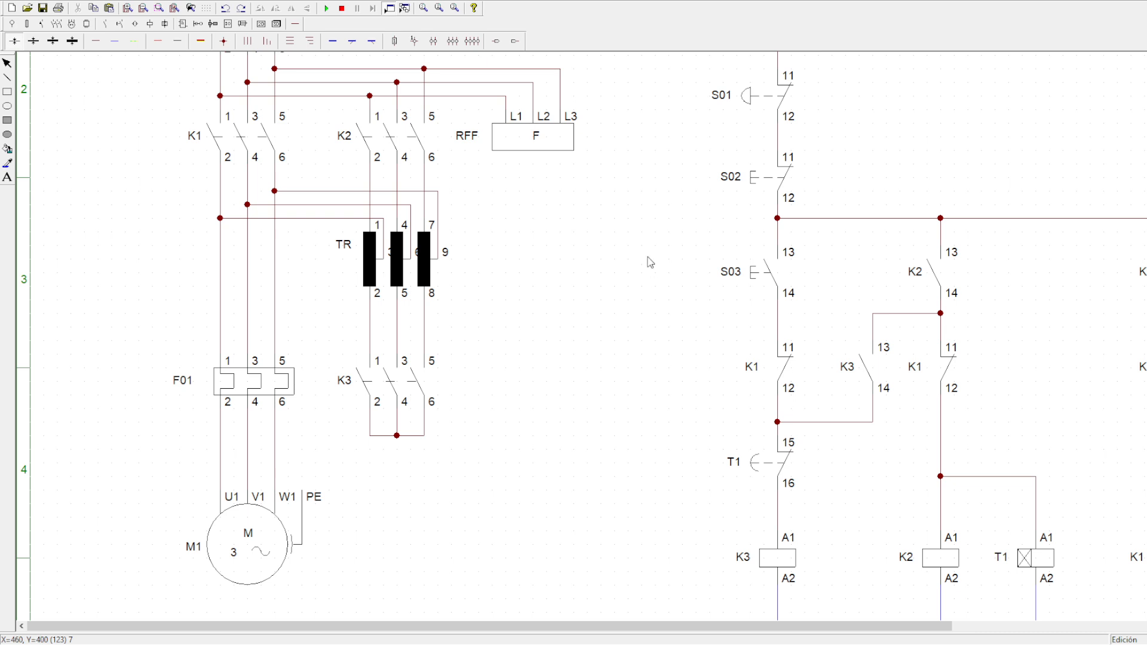
# Trace the control supply from L3 through breaker Q02 and the RFF contact to F01's 95-96 contact
pyautogui.scroll(1, 609, 363)
pyautogui.scroll(6, 609, 366)
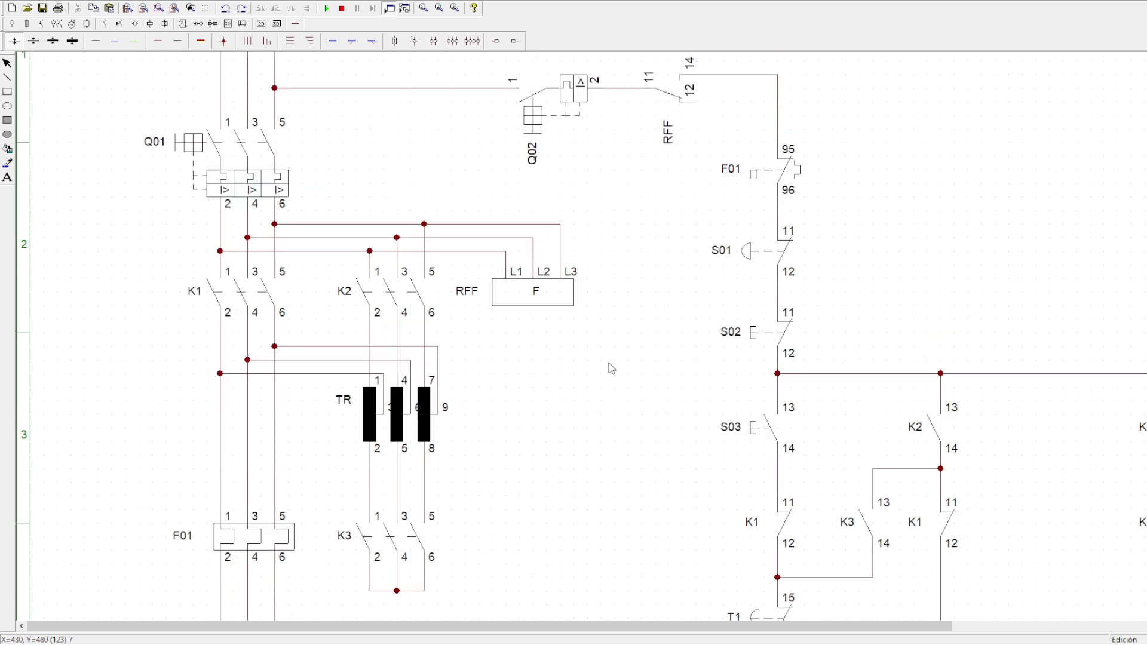
pyautogui.moveTo(601, 630); pyautogui.dragTo(695, 641)
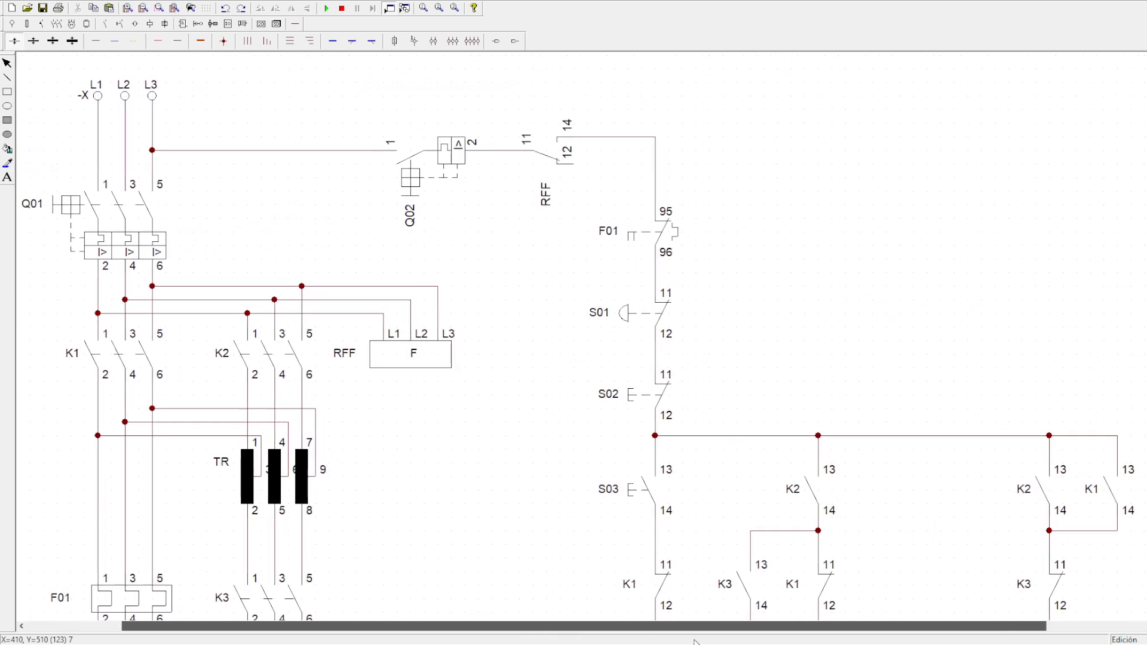
pyautogui.scroll(-1, 765, 281)
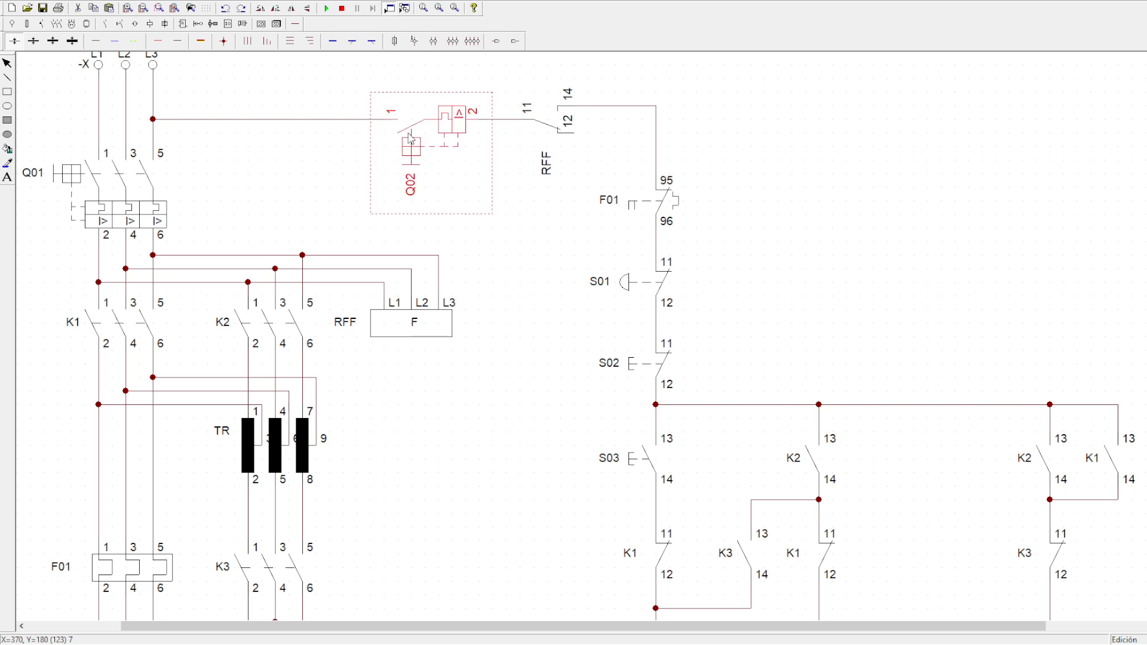
pyautogui.click(561, 134)
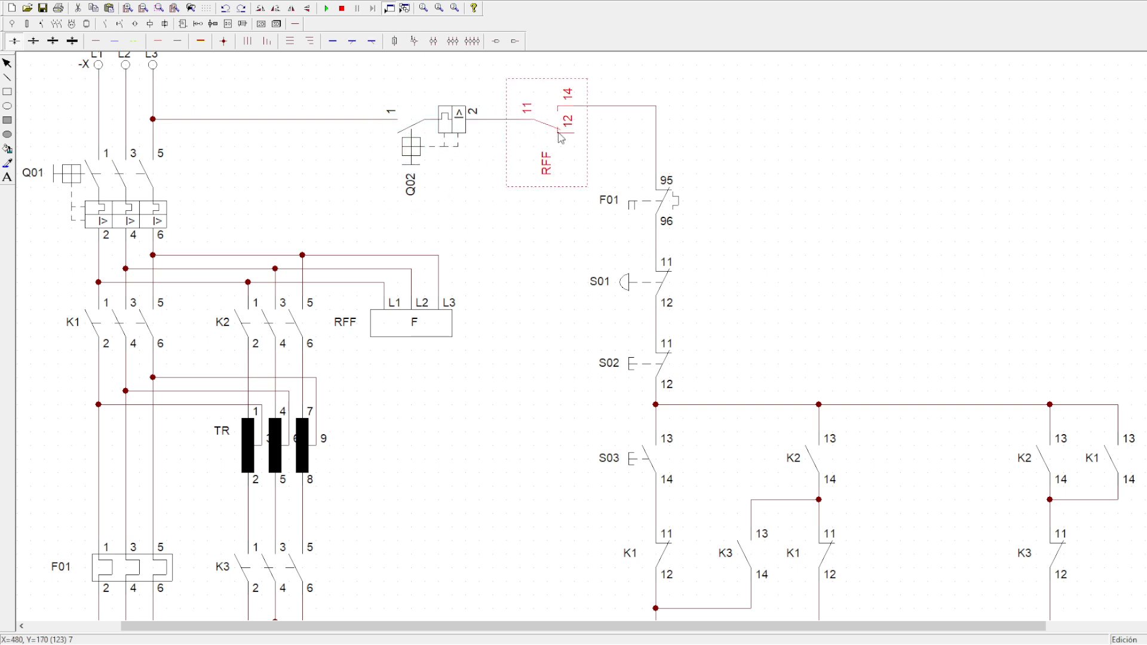
pyautogui.click(639, 202)
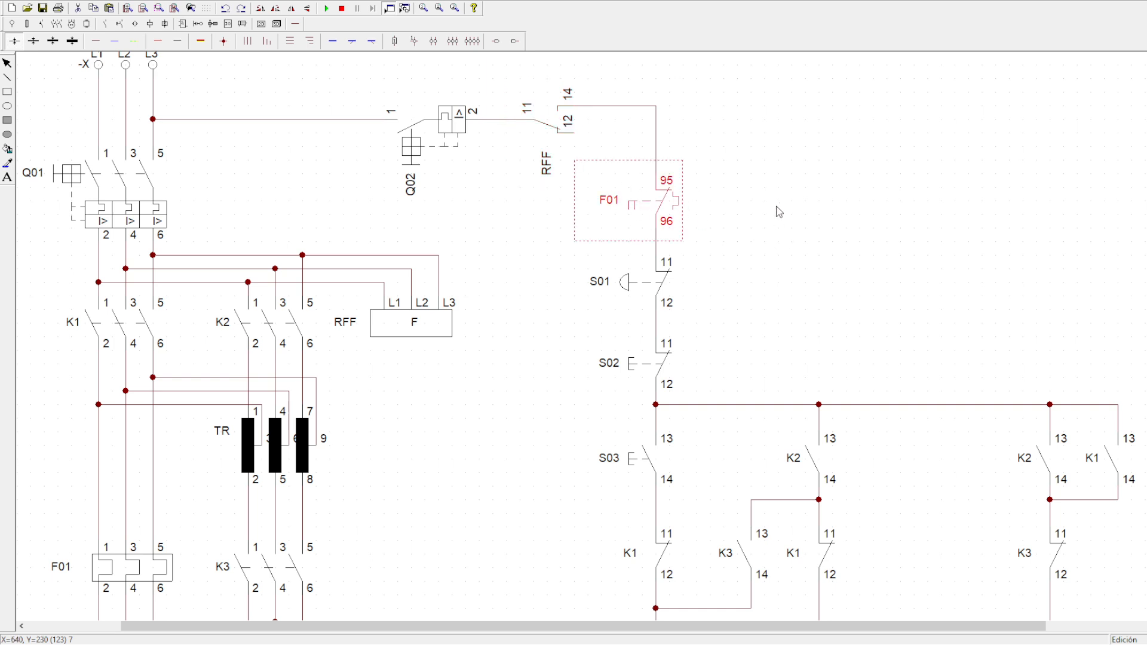
# Follow the control line below F01 through the normally closed S01 and S02 to start button S03
pyautogui.scroll(-1, 779, 212)
pyautogui.click(680, 254)
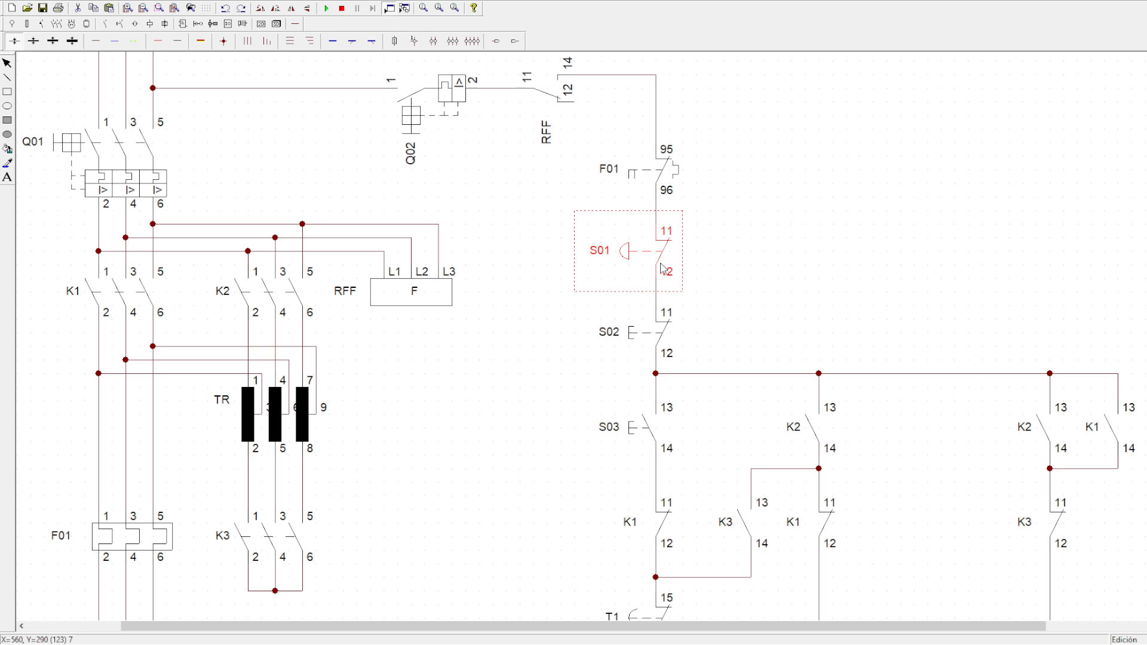
pyautogui.click(648, 334)
pyautogui.scroll(-4, 800, 303)
pyautogui.click(648, 305)
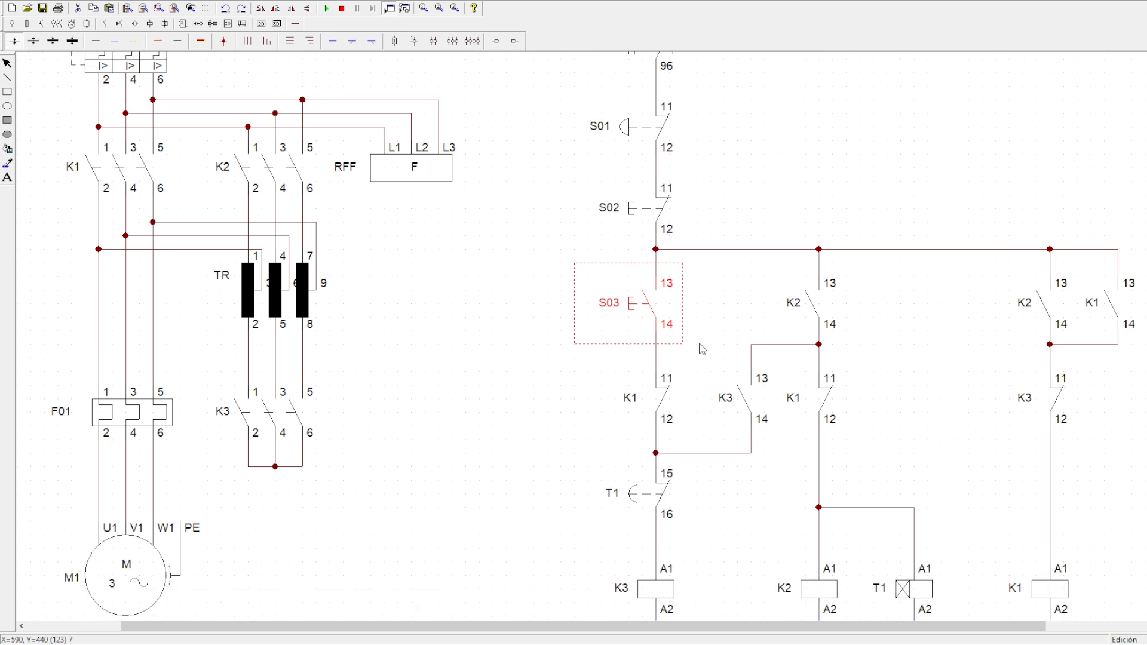
# Compare the control branches below S03 with the K3 power contacts joining the lower terminals of autotransformer TR
pyautogui.scroll(-2, 708, 319)
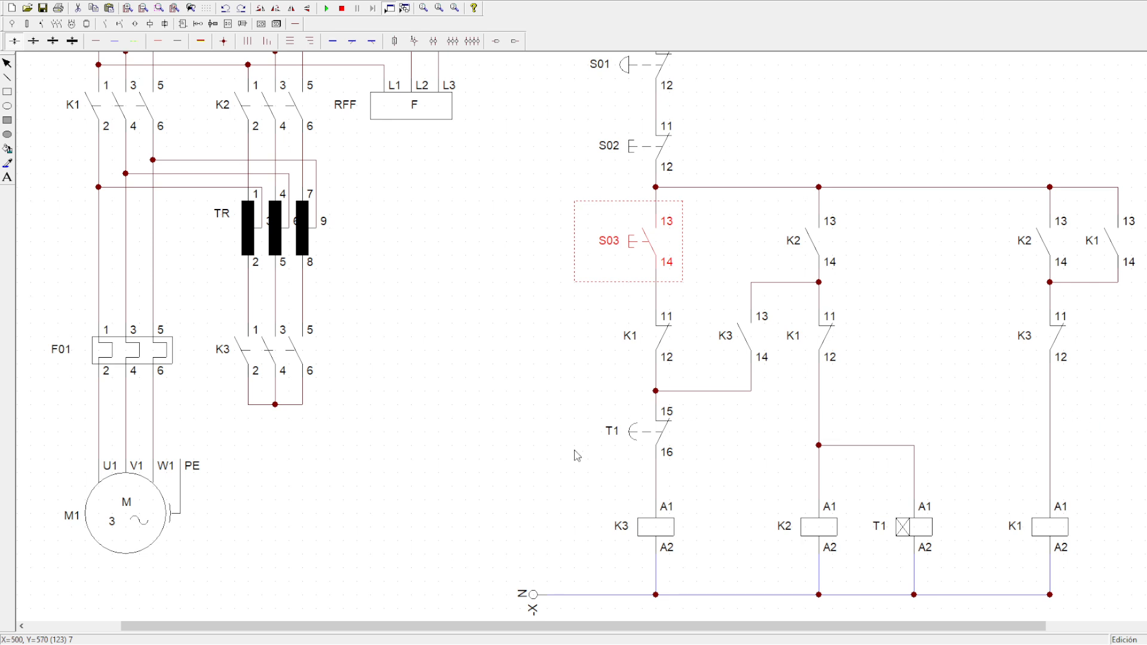
pyautogui.scroll(3, 283, 242)
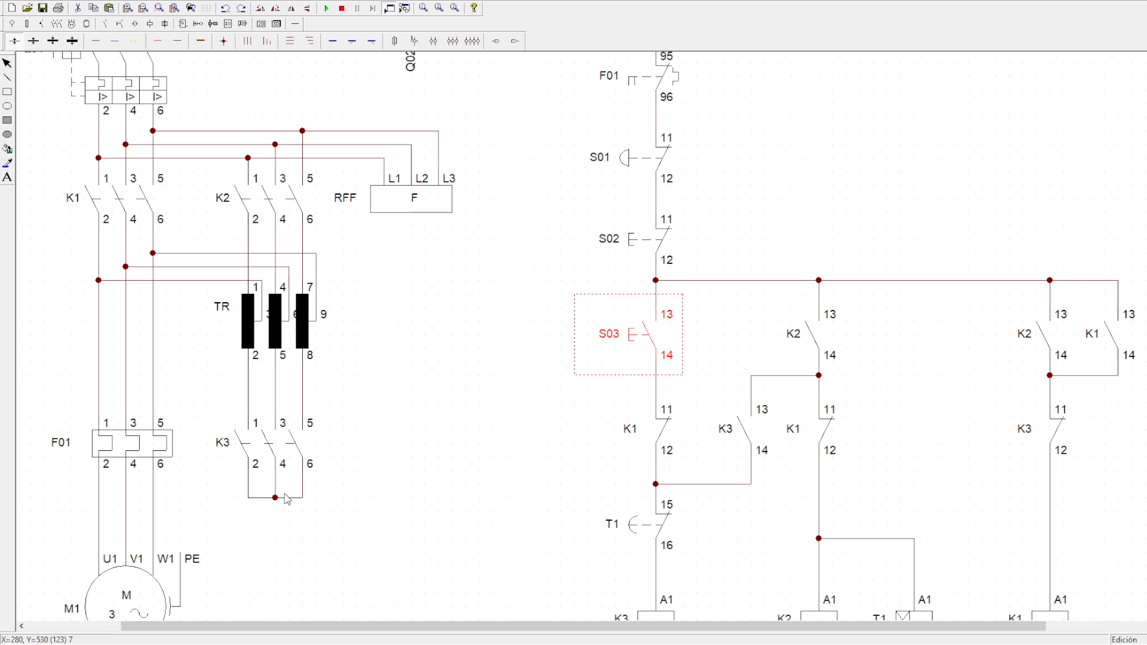
pyautogui.scroll(-1, 225, 466)
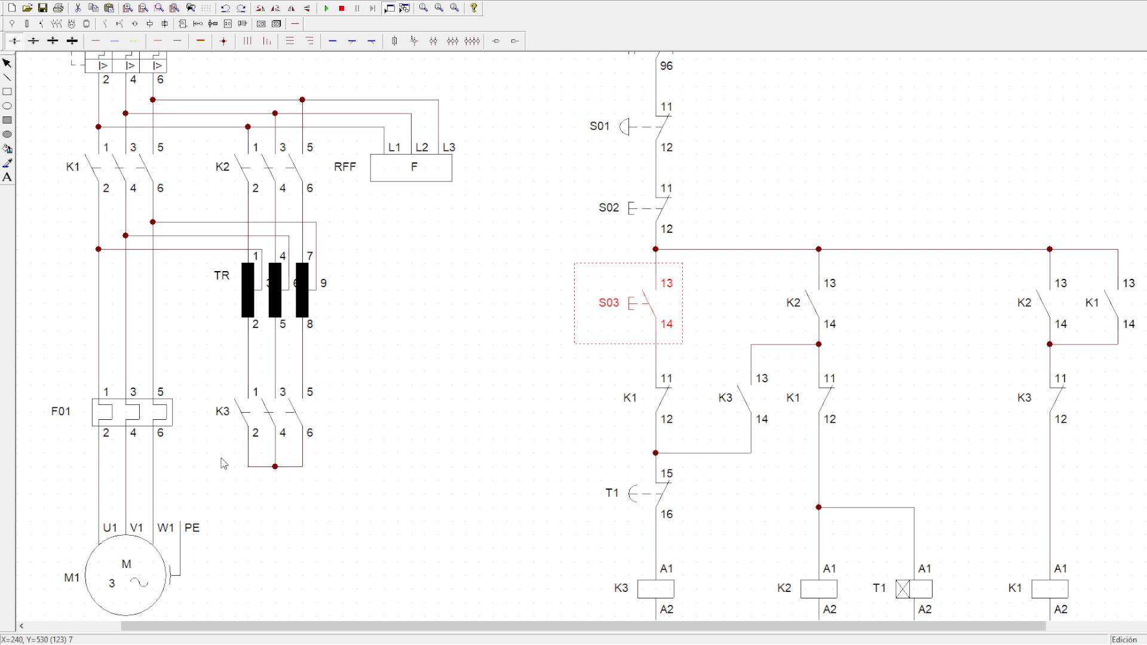
pyautogui.scroll(-2, 597, 508)
# Trace the K3 coil branch through K1's 11-12 contact and timer T1's 15-16 contact
pyautogui.click(670, 549)
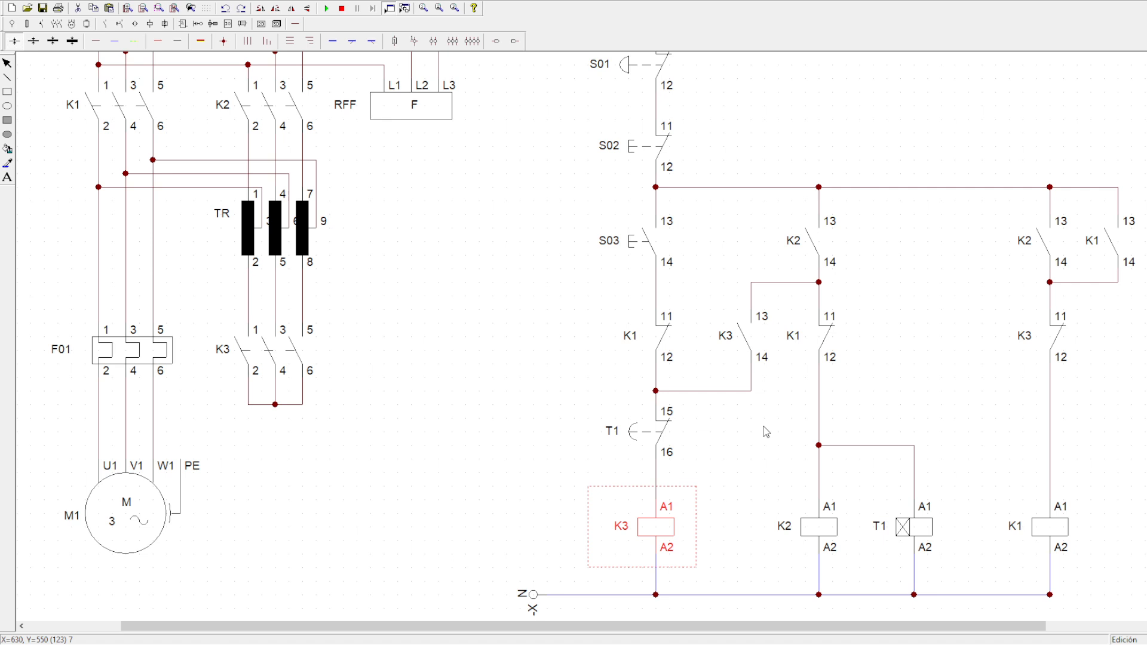
pyautogui.click(659, 345)
pyautogui.click(652, 432)
pyautogui.click(632, 526)
pyautogui.click(660, 448)
pyautogui.click(673, 520)
pyautogui.press('Delete')
pyautogui.hotkey('ctrl', 'z')
# Examine K3's 13-14 contact feeding the K2 and T1 branch and K3's 11-12 contact in the K1 branch
pyautogui.click(751, 348)
pyautogui.click(750, 473)
pyautogui.click(755, 339)
pyautogui.click(933, 304)
pyautogui.click(1058, 324)
# Start the simulation of the complete diagram and close breakers Q01 and Q02
pyautogui.click(145, 9)
pyautogui.scroll(3, 243, 248)
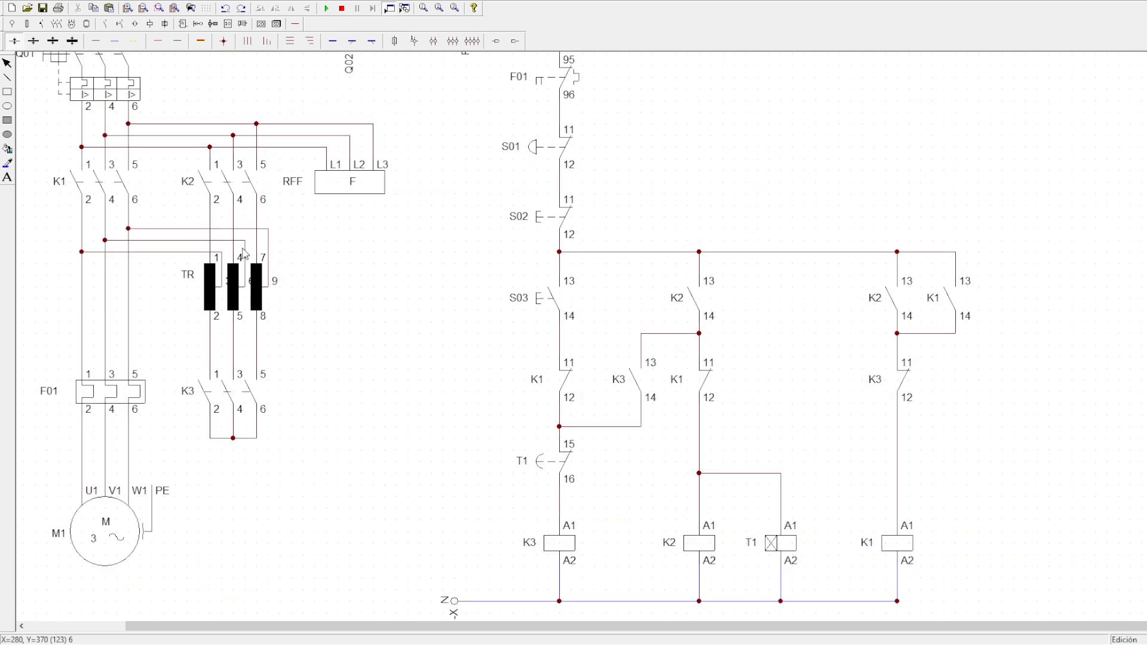
pyautogui.scroll(1, 242, 249)
pyautogui.click(144, 11)
pyautogui.scroll(3, 215, 178)
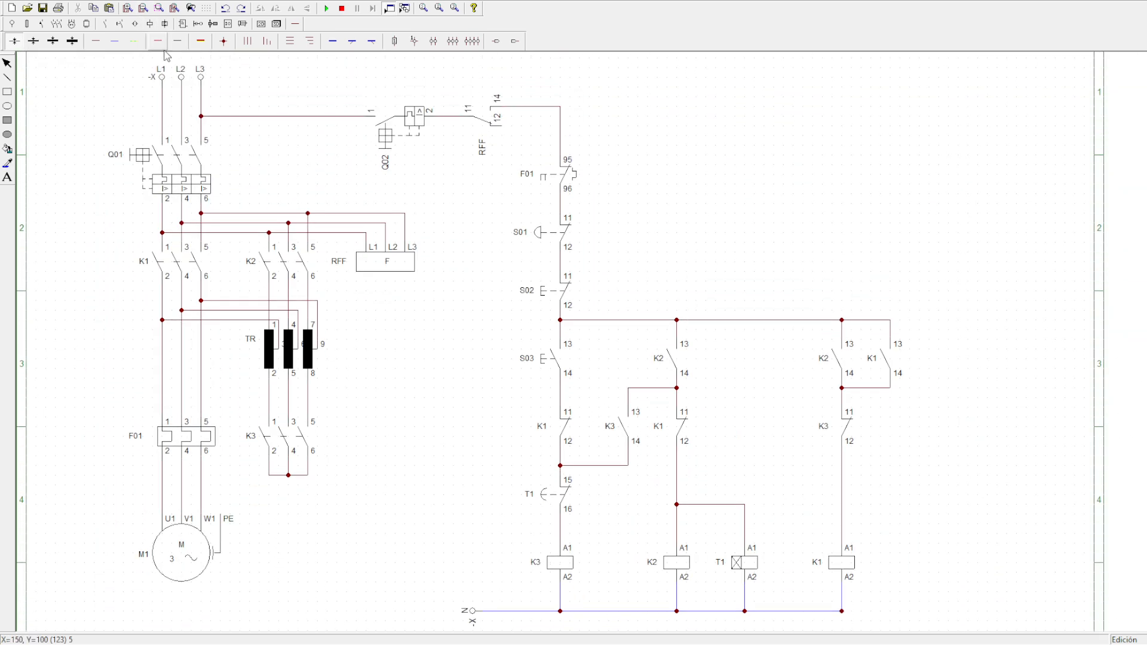
pyautogui.click(144, 9)
pyautogui.scroll(1, 242, 230)
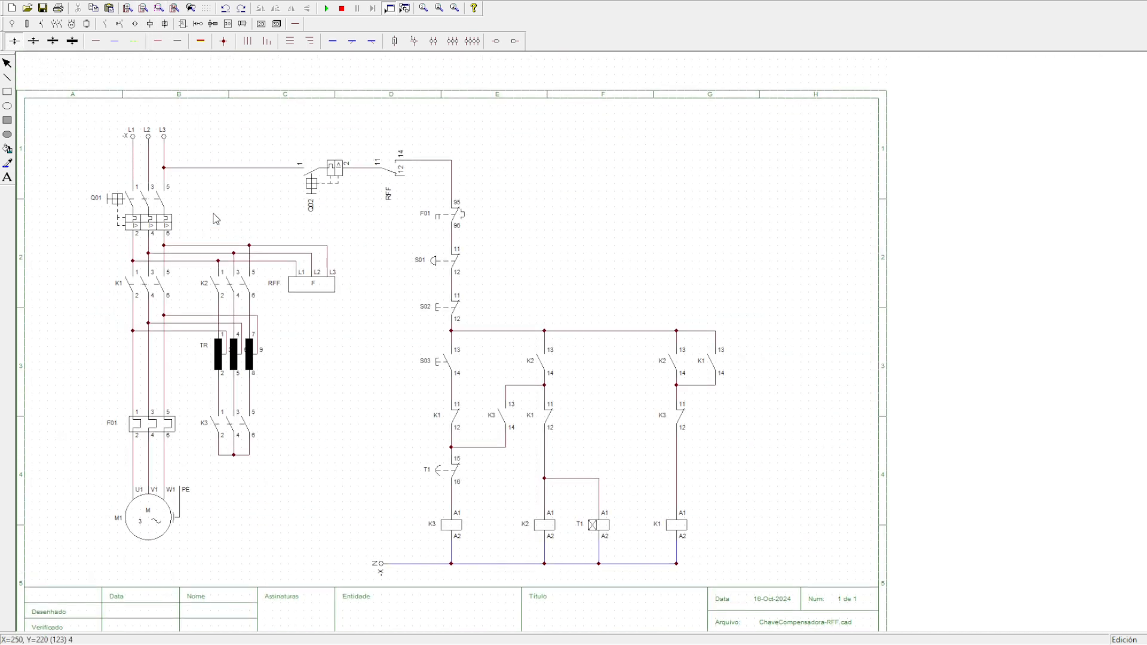
pyautogui.scroll(-1, 156, 120)
pyautogui.click(326, 8)
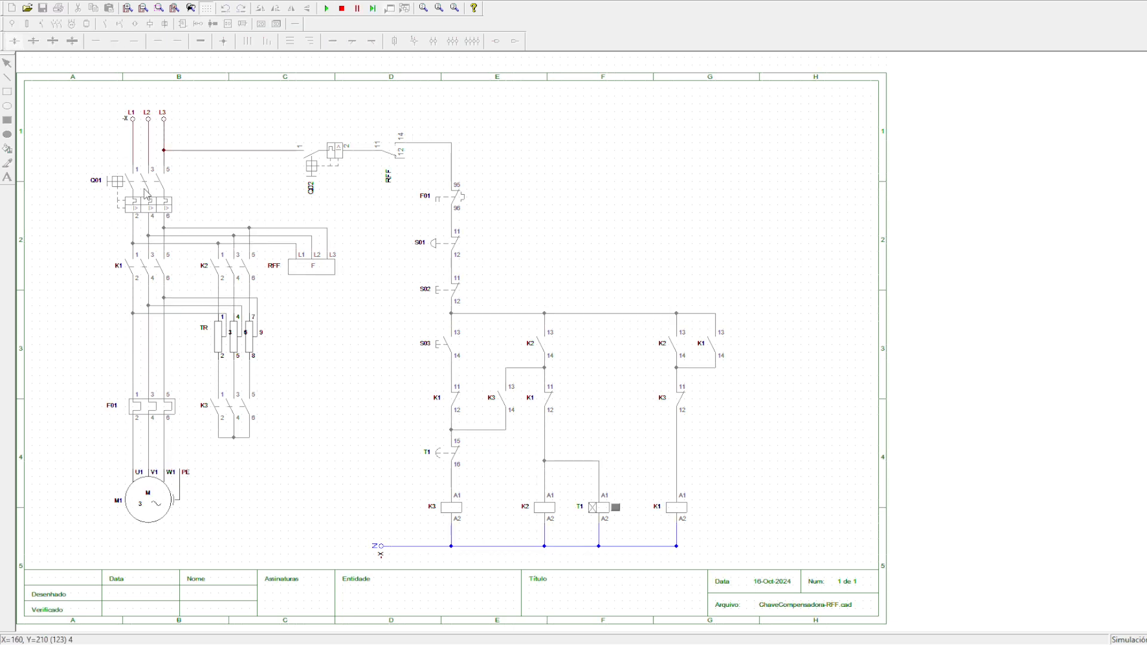
pyautogui.click(144, 190)
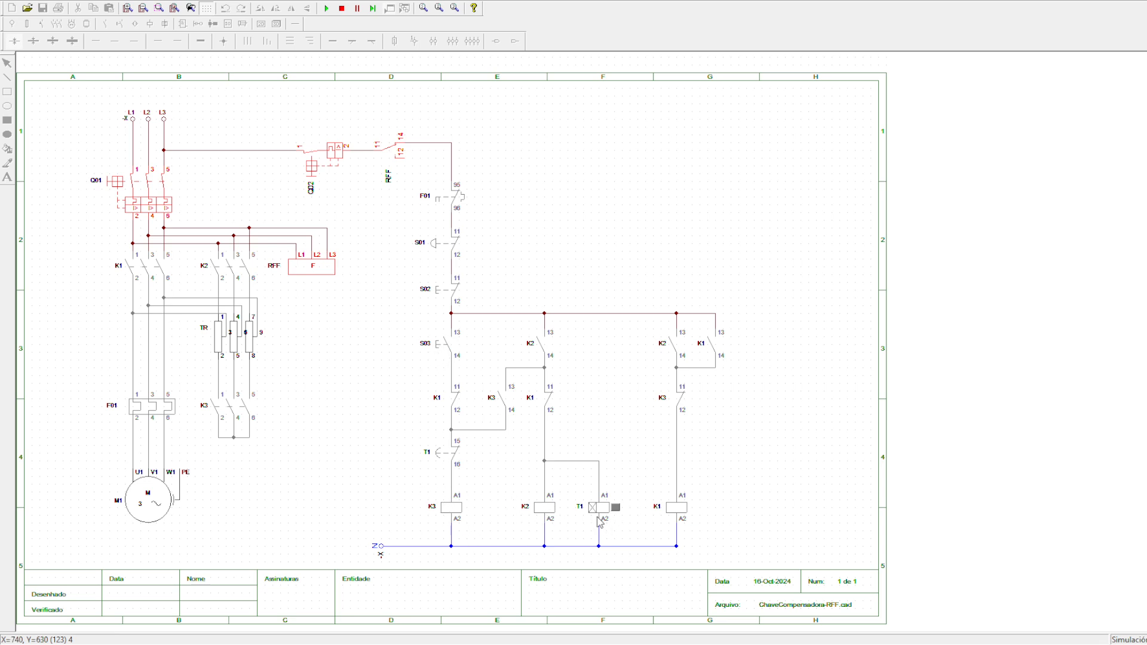
# Run a start, stop and restart sequence of motor M1 with start button S03 and stop button S02
pyautogui.click(447, 346)
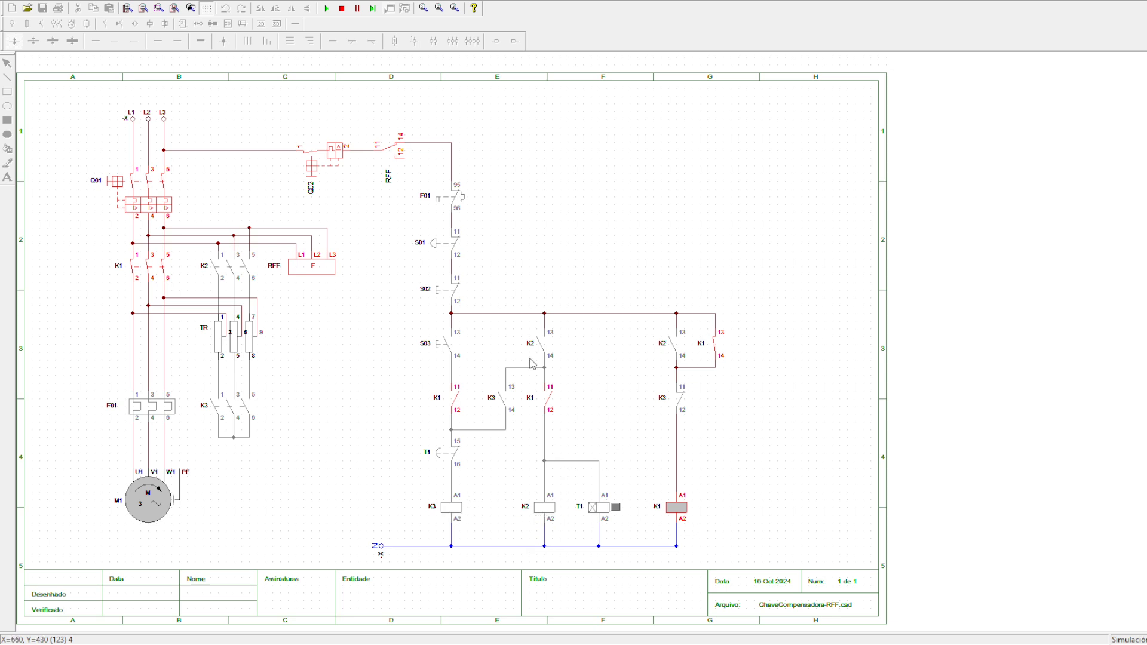
pyautogui.click(440, 291)
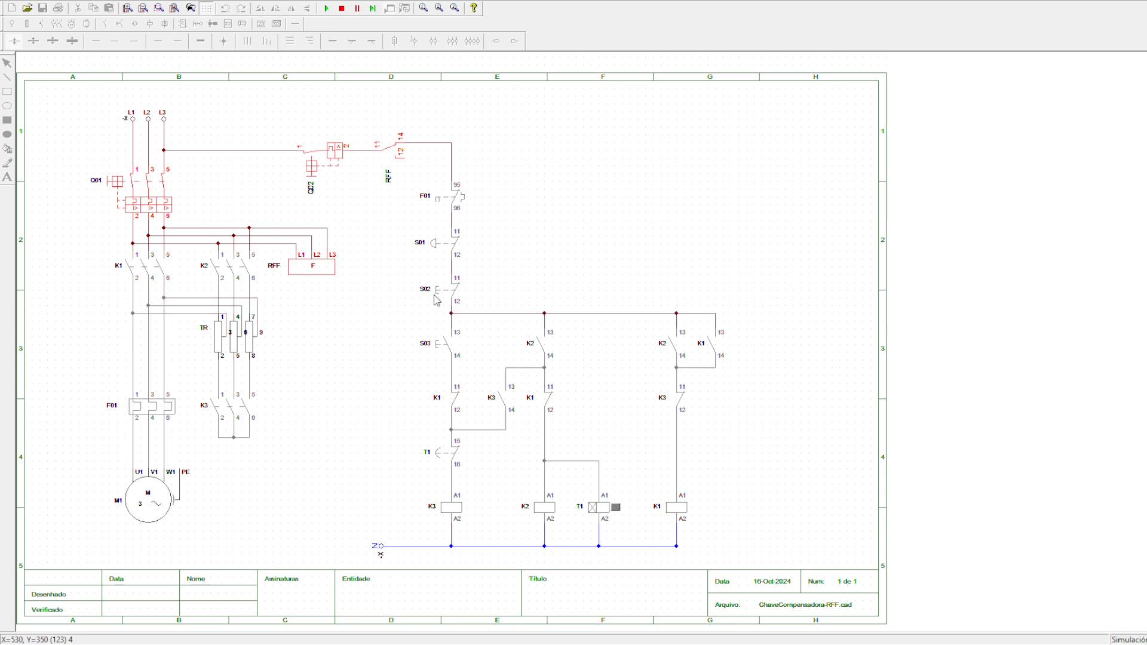
pyautogui.click(441, 349)
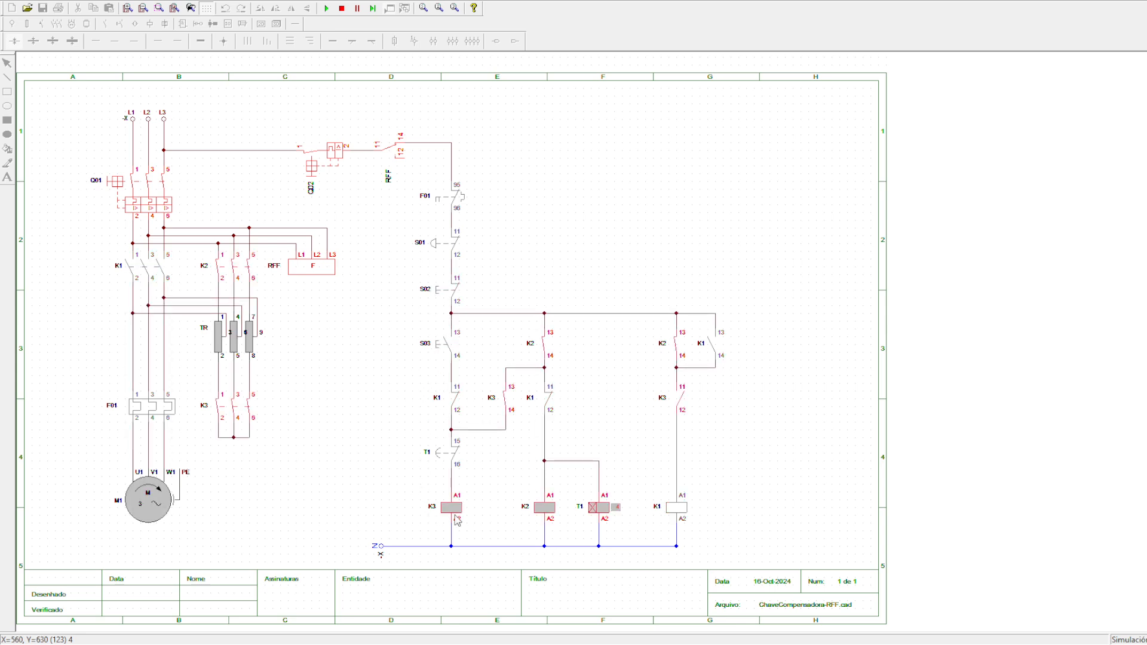